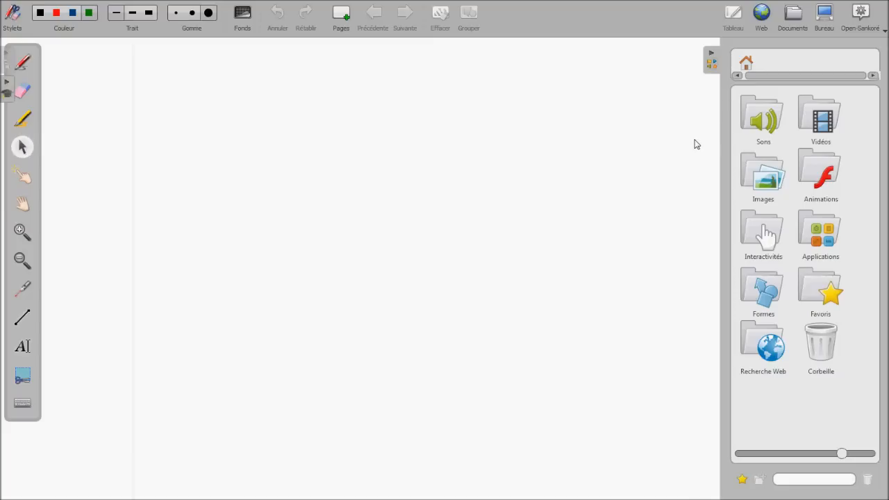
Open the Images folder of the library and reduce the size of its thumbnails.
{"action": "double_click", "coordinate": [765, 179]}
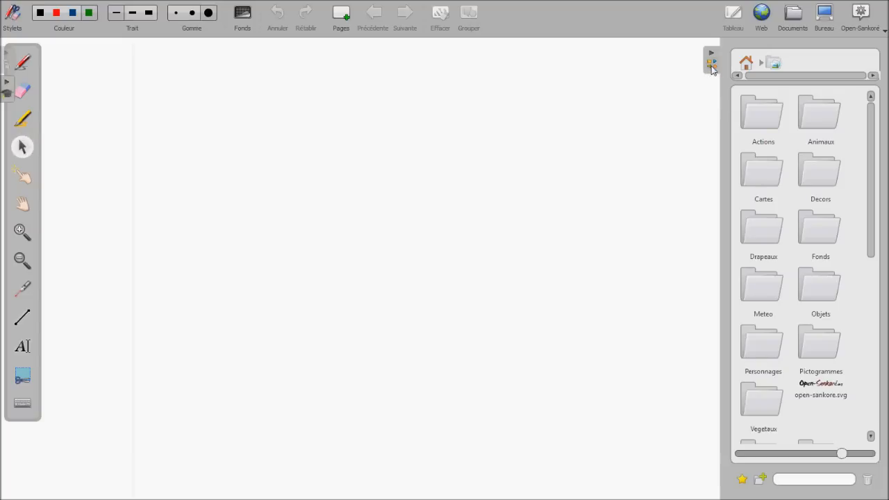
{"action": "mouse_move", "coordinate": [711, 68]}
{"action": "left_mouse_down"}
{"action": "mouse_move", "coordinate": [817, 70]}
{"action": "mouse_move", "coordinate": [495, 61]}
{"action": "mouse_move", "coordinate": [733, 61]}
{"action": "mouse_move", "coordinate": [723, 64]}
{"action": "left_mouse_up"}
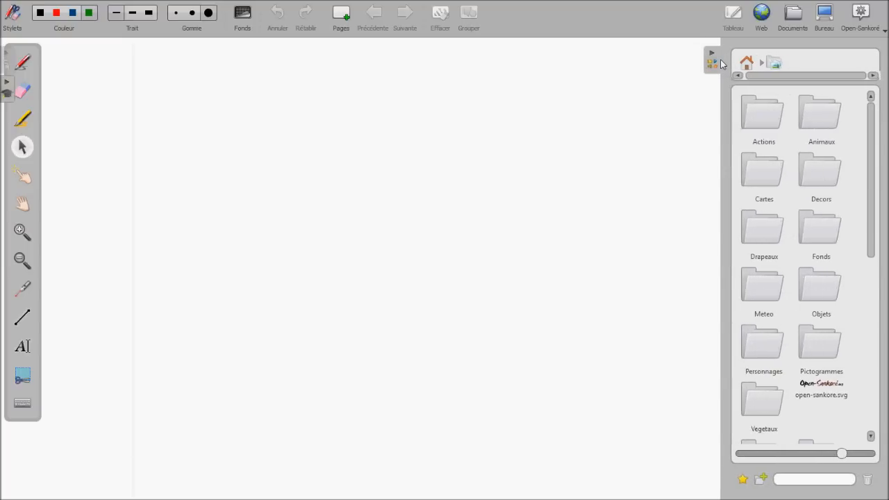
{"action": "left_click_drag", "start_coordinate": [841, 453], "coordinate": [816, 456]}
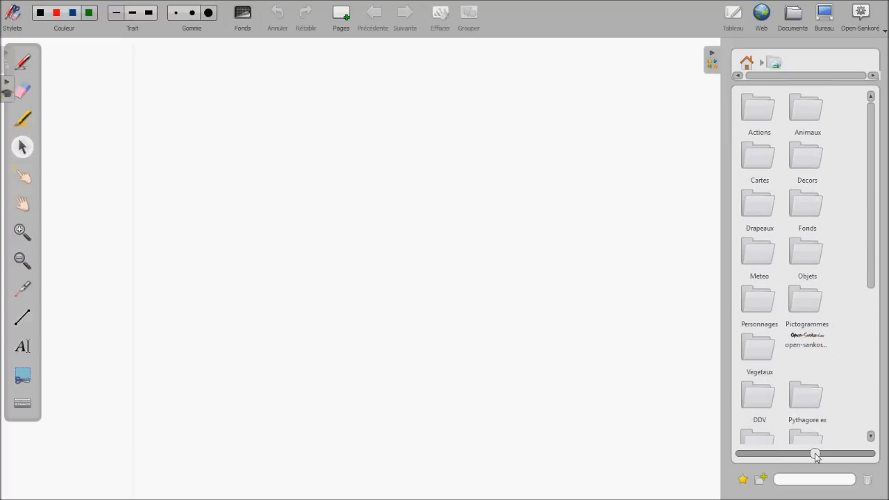
{"action": "left_click", "coordinate": [712, 57]}
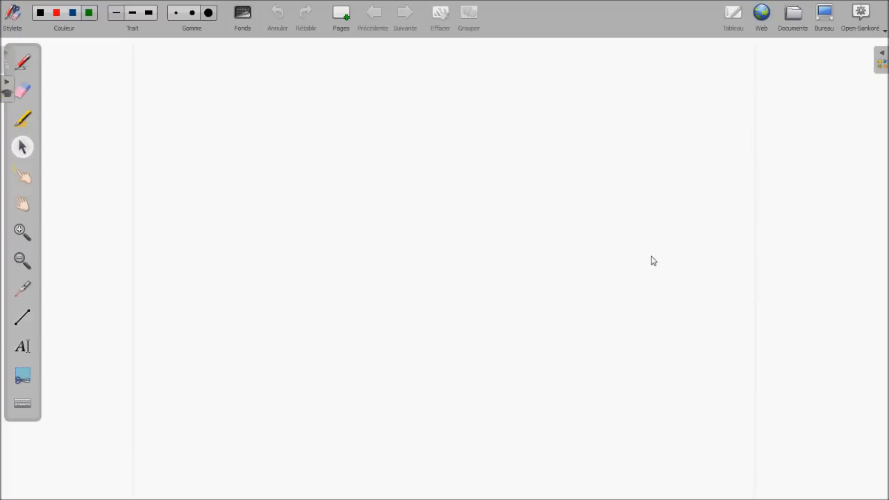
{"action": "left_click", "coordinate": [883, 57]}
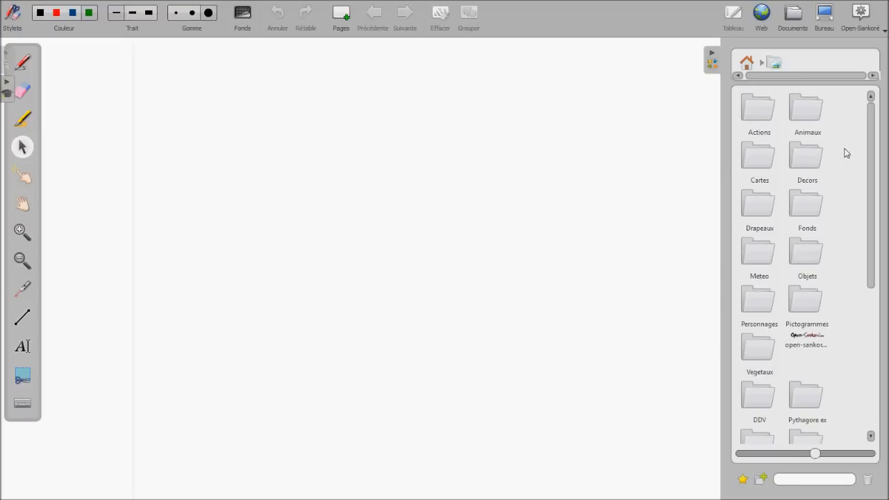
Open the Animaux folder and place cameleon.png on the upper part of the page.
{"action": "left_click", "coordinate": [807, 111]}
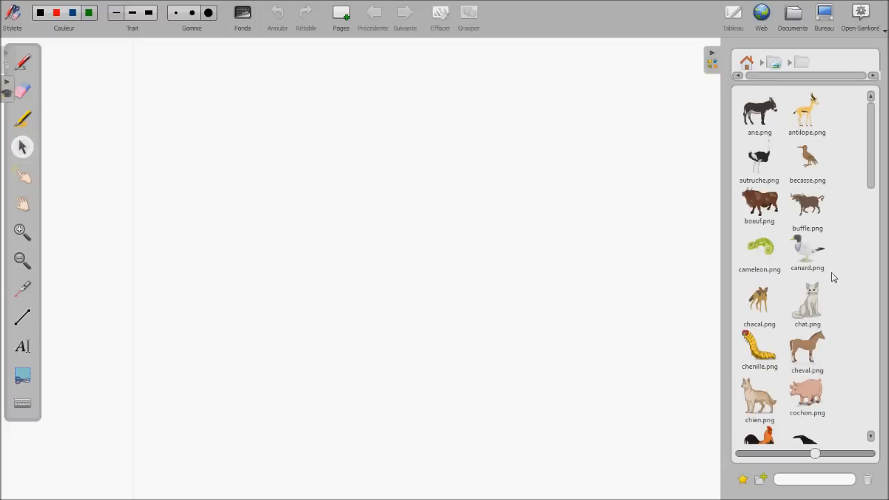
{"action": "left_click", "coordinate": [767, 250]}
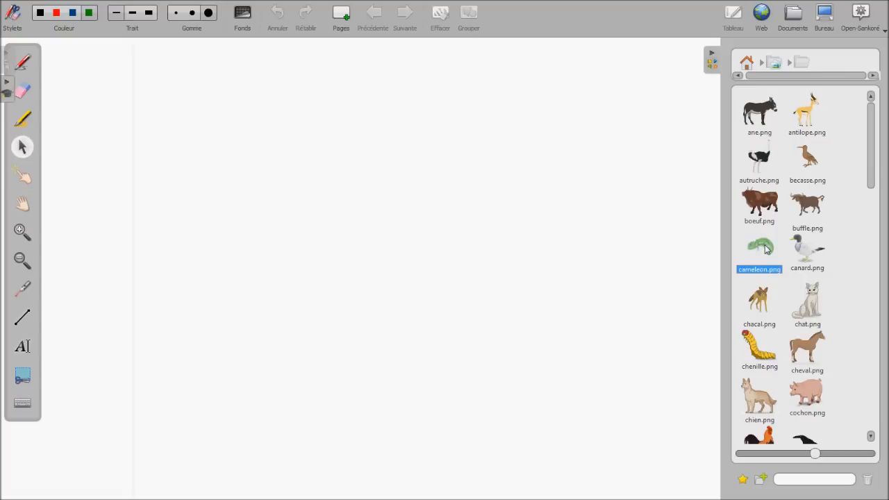
{"action": "left_click_drag", "start_coordinate": [767, 250], "coordinate": [300, 208]}
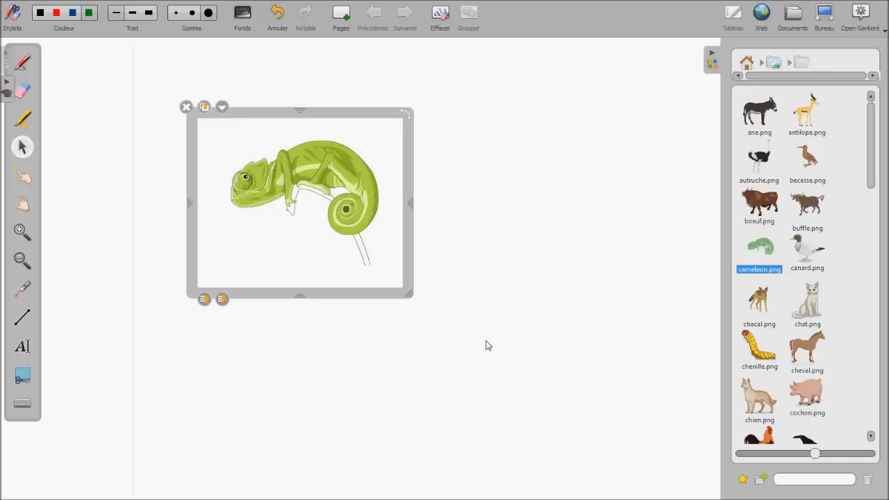
Shrink the chameleon image proportionally and adjust its width and height separately.
{"action": "left_click_drag", "start_coordinate": [407, 293], "coordinate": [348, 225]}
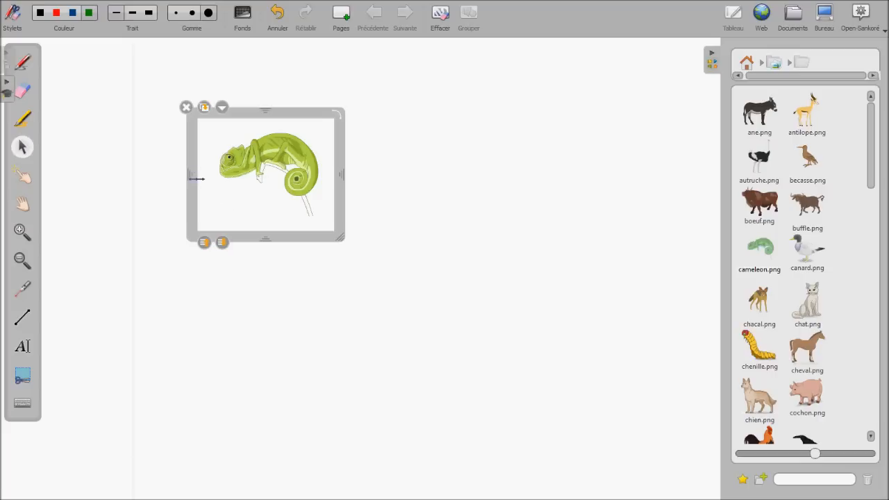
{"action": "mouse_move", "coordinate": [341, 172]}
{"action": "left_mouse_down"}
{"action": "mouse_move", "coordinate": [654, 191]}
{"action": "mouse_move", "coordinate": [345, 173]}
{"action": "left_mouse_up"}
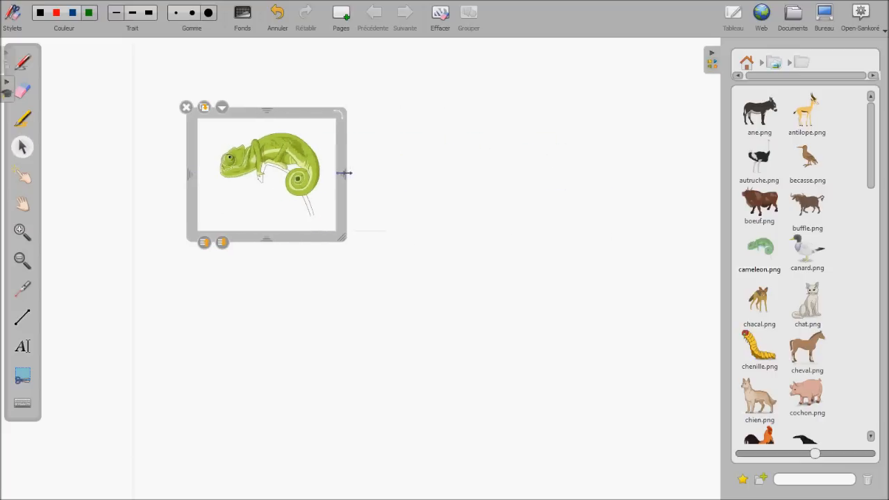
{"action": "left_click_drag", "start_coordinate": [265, 238], "coordinate": [260, 210]}
{"action": "mouse_move", "coordinate": [191, 155]}
{"action": "left_mouse_down"}
{"action": "mouse_move", "coordinate": [89, 148]}
{"action": "mouse_move", "coordinate": [206, 148]}
{"action": "left_mouse_up"}
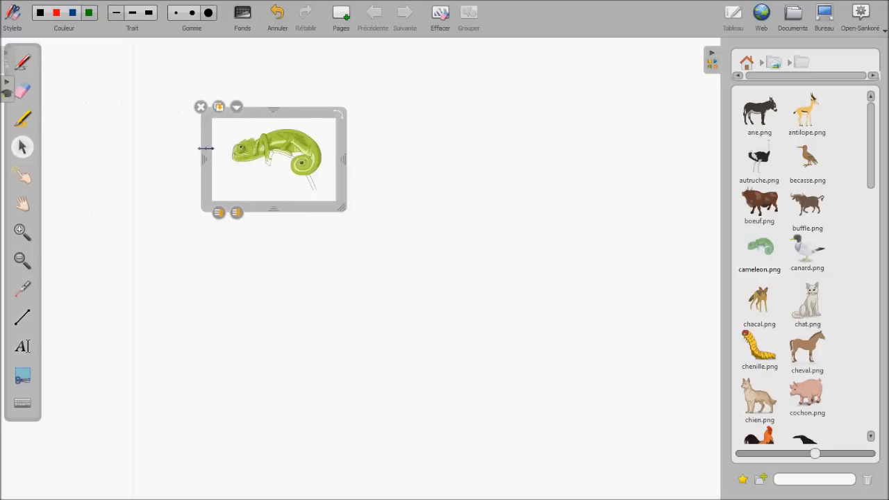
Replace the distorted chameleon with a fresh copy of cameleon.png and shift it slightly toward the page's upper-left corner.
{"action": "left_click", "coordinate": [200, 107]}
{"action": "left_click", "coordinate": [767, 257]}
{"action": "left_click_drag", "start_coordinate": [768, 256], "coordinate": [294, 201]}
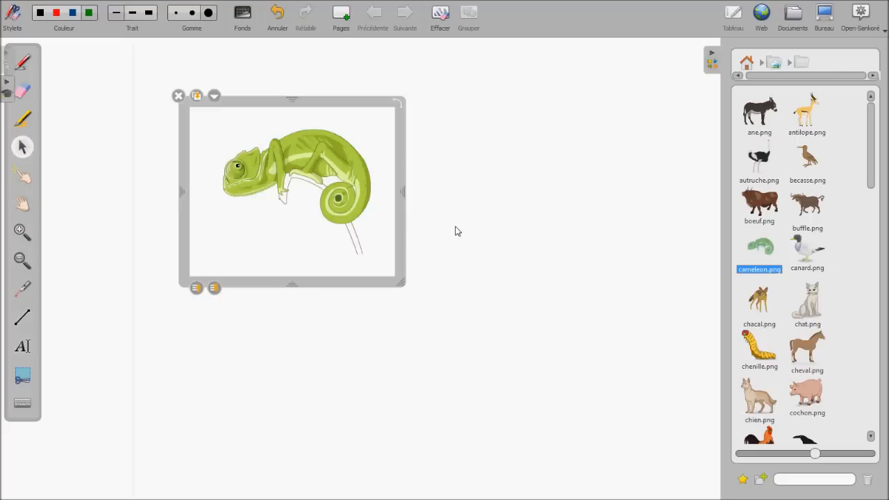
{"action": "left_click", "coordinate": [549, 275]}
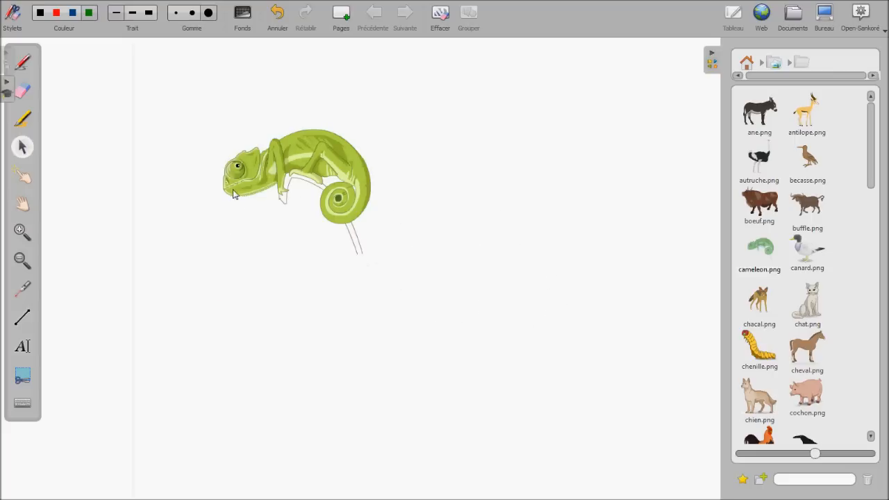
{"action": "left_click_drag", "start_coordinate": [307, 155], "coordinate": [289, 132]}
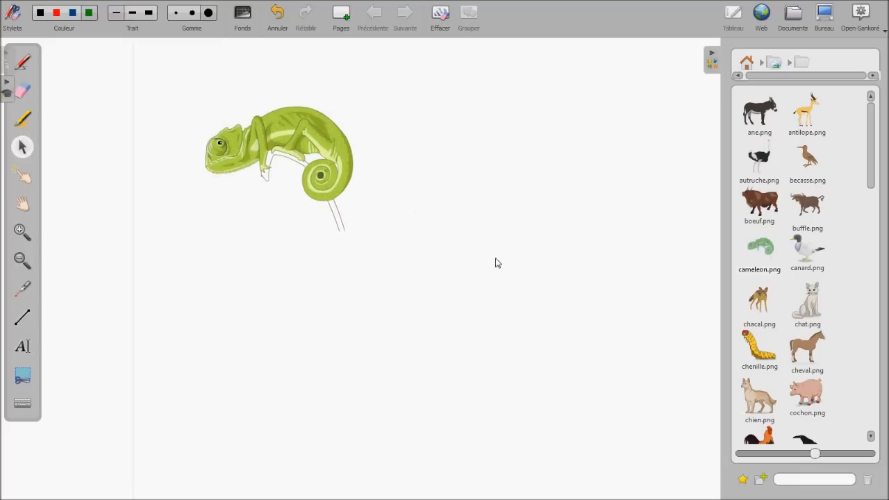
Lock the chameleon image on the page.
{"action": "left_click", "coordinate": [291, 135]}
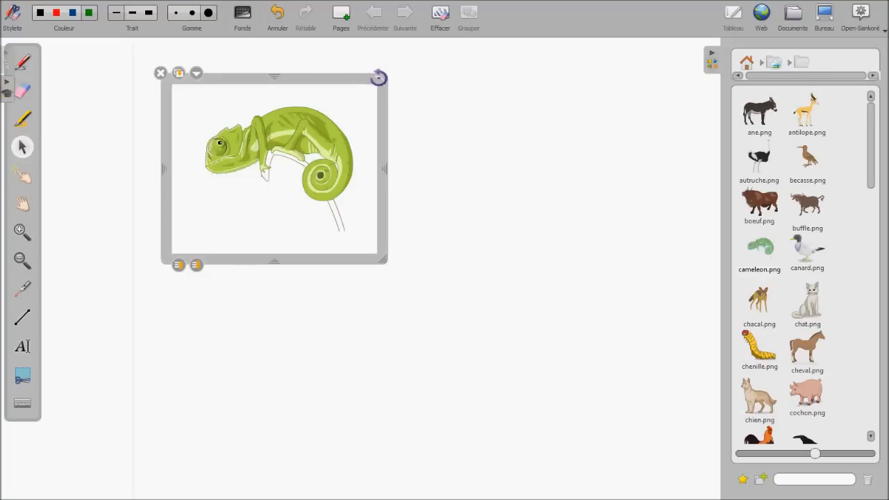
{"action": "mouse_move", "coordinate": [381, 77]}
{"action": "left_mouse_down"}
{"action": "mouse_move", "coordinate": [344, 47]}
{"action": "mouse_move", "coordinate": [387, 72]}
{"action": "mouse_move", "coordinate": [413, 135]}
{"action": "mouse_move", "coordinate": [368, 65]}
{"action": "mouse_move", "coordinate": [382, 78]}
{"action": "mouse_move", "coordinate": [407, 129]}
{"action": "mouse_move", "coordinate": [357, 56]}
{"action": "mouse_move", "coordinate": [374, 67]}
{"action": "mouse_move", "coordinate": [399, 122]}
{"action": "mouse_move", "coordinate": [381, 79]}
{"action": "left_mouse_up"}
{"action": "left_click", "coordinate": [196, 74]}
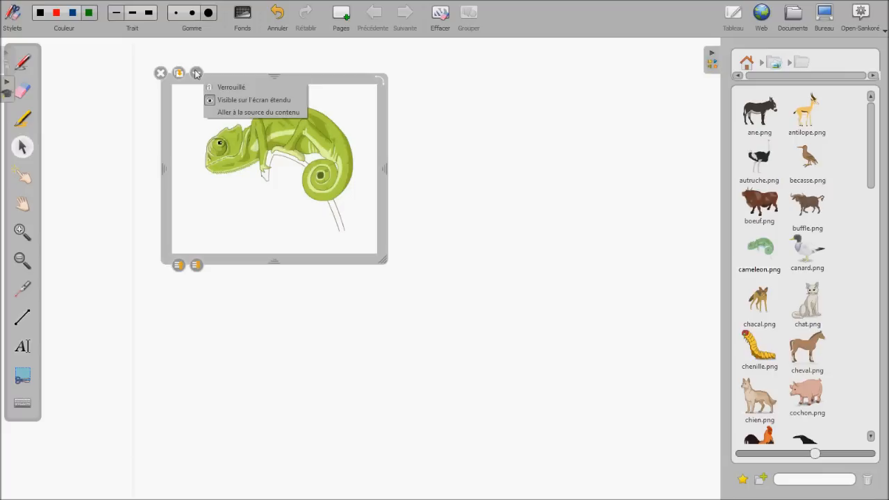
{"action": "left_click", "coordinate": [237, 87]}
{"action": "left_click", "coordinate": [486, 224]}
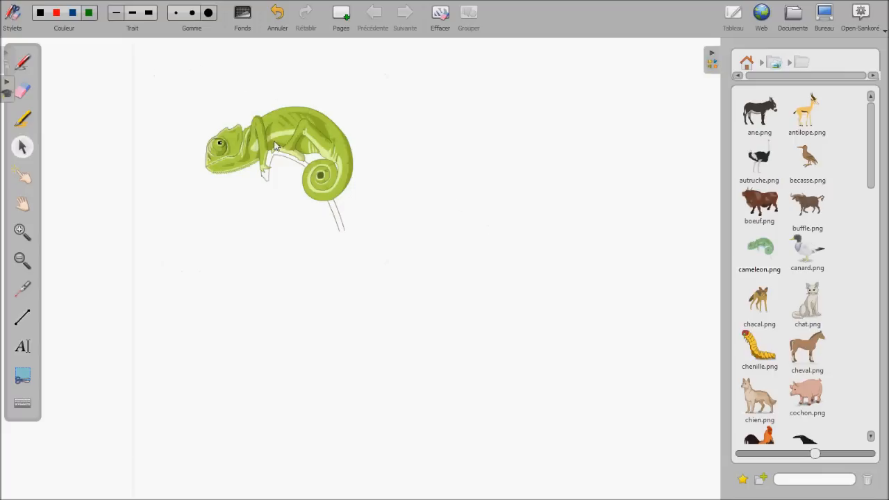
Unlock the chameleon image.
{"action": "left_click", "coordinate": [284, 135]}
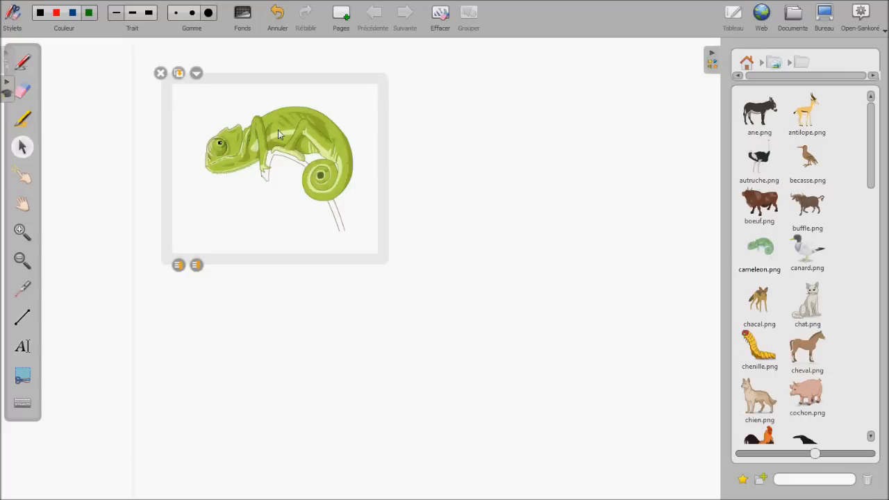
{"action": "left_click", "coordinate": [196, 73]}
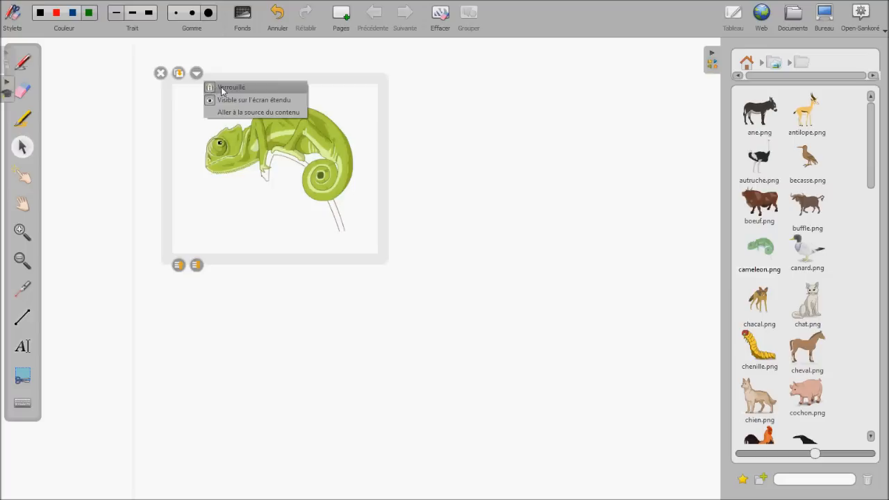
{"action": "left_click", "coordinate": [221, 87]}
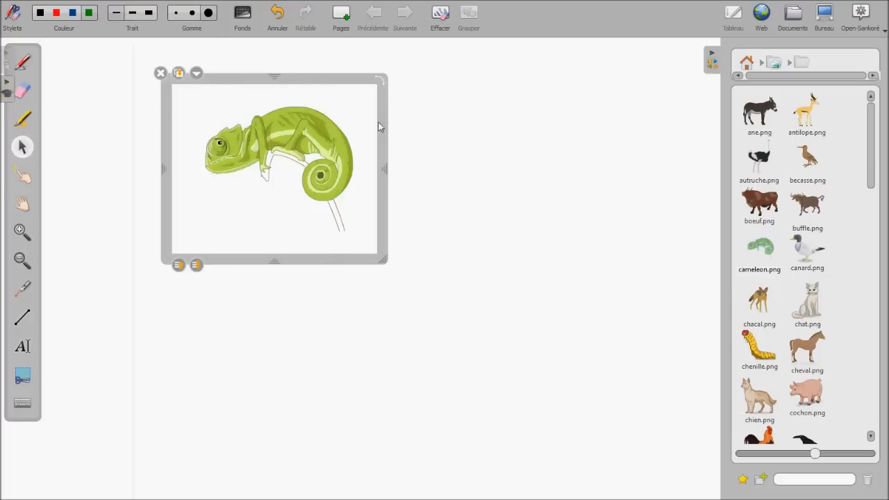
Move the chameleon slightly to the right and shrink it proportionally.
{"action": "left_click_drag", "start_coordinate": [340, 83], "coordinate": [363, 79]}
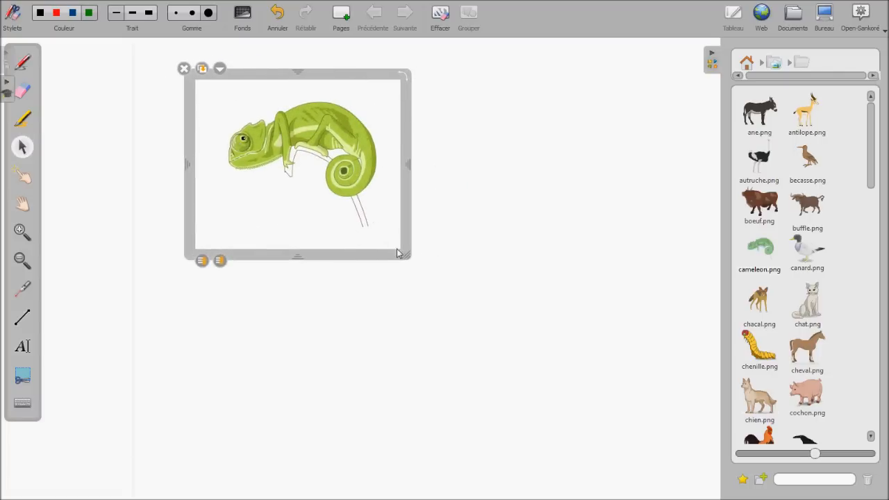
{"action": "left_click_drag", "start_coordinate": [406, 254], "coordinate": [330, 193]}
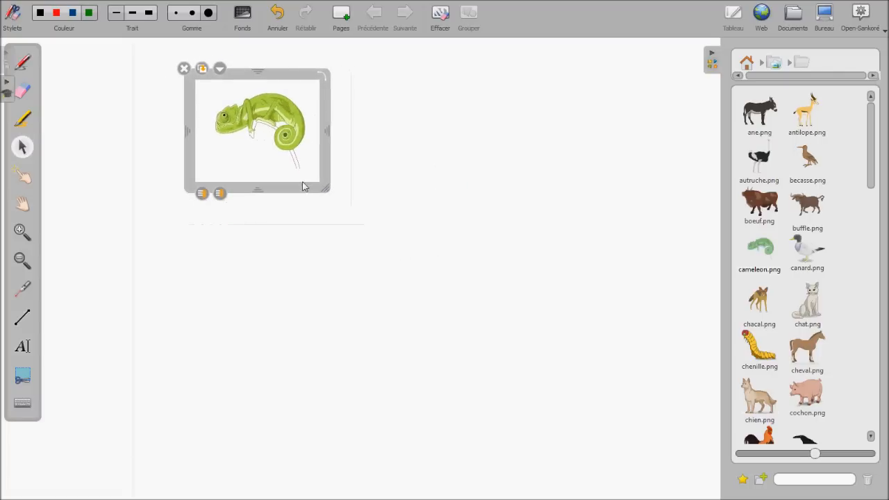
Duplicate the chameleon until there are five, laid out with three above and two below.
{"action": "left_click", "coordinate": [202, 68]}
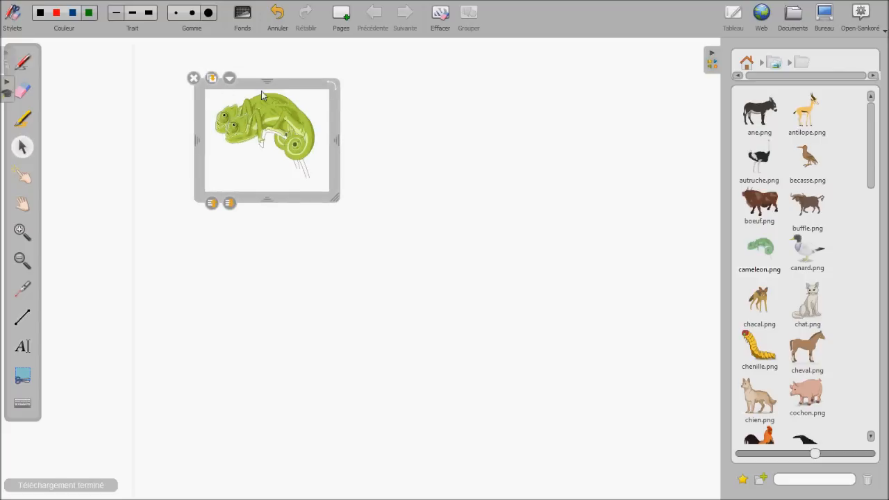
{"action": "left_click_drag", "start_coordinate": [293, 91], "coordinate": [208, 188]}
{"action": "left_click", "coordinate": [507, 75]}
{"action": "left_click", "coordinate": [189, 185]}
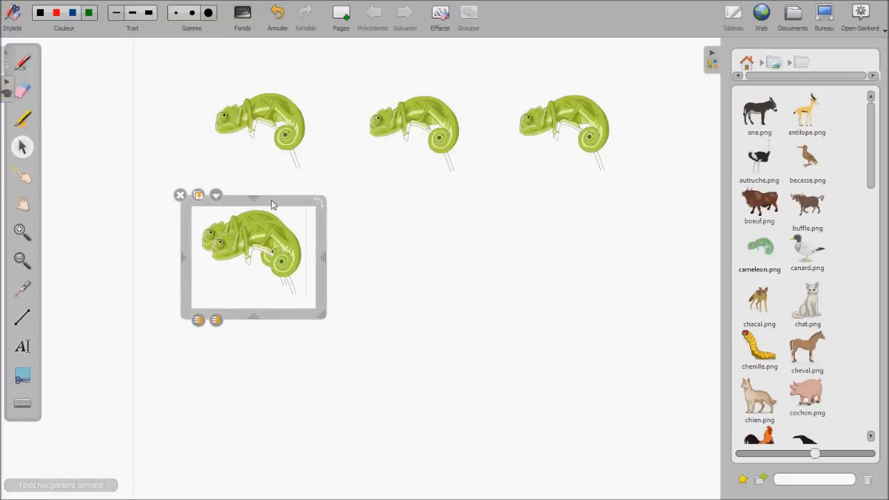
{"action": "left_click_drag", "start_coordinate": [314, 210], "coordinate": [475, 203]}
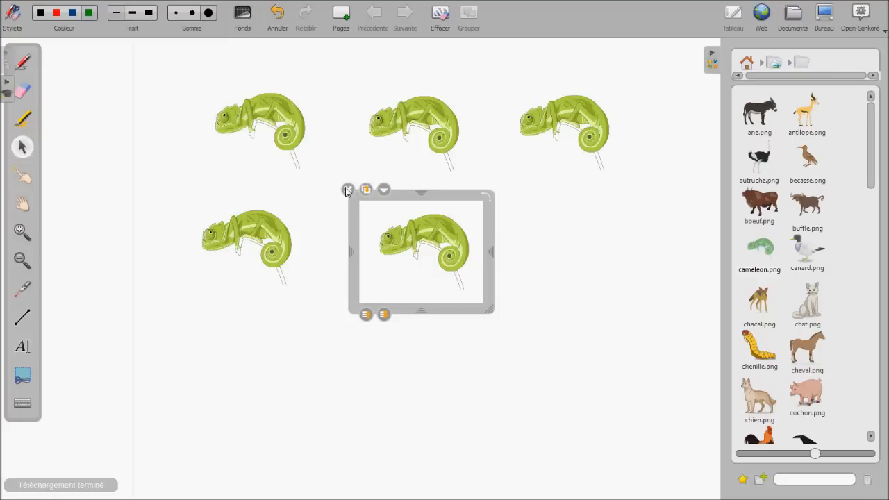
{"action": "left_click", "coordinate": [564, 296]}
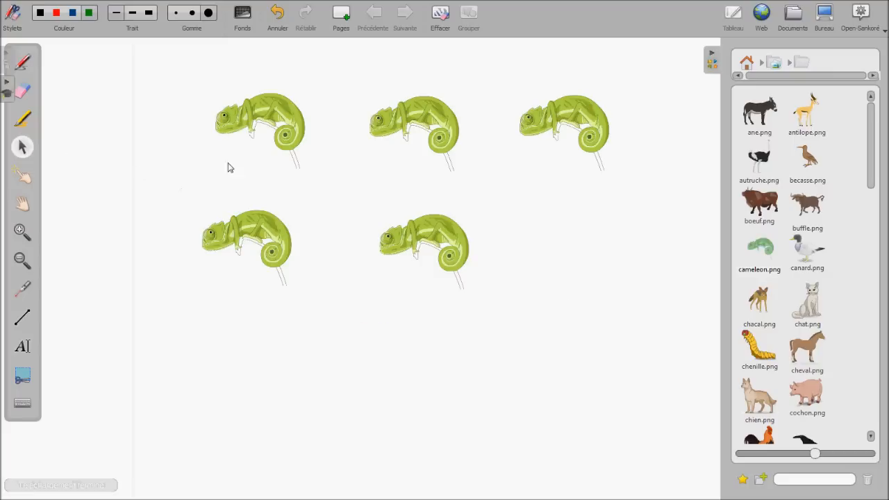
Move the five chameleons closer together, keeping three in the upper row and two in the lower row.
{"action": "left_click_drag", "start_coordinate": [271, 126], "coordinate": [209, 105]}
{"action": "left_click_drag", "start_coordinate": [396, 119], "coordinate": [292, 94]}
{"action": "left_click_drag", "start_coordinate": [546, 110], "coordinate": [409, 85]}
{"action": "left_click_drag", "start_coordinate": [242, 220], "coordinate": [245, 178]}
{"action": "left_click_drag", "start_coordinate": [411, 230], "coordinate": [359, 178]}
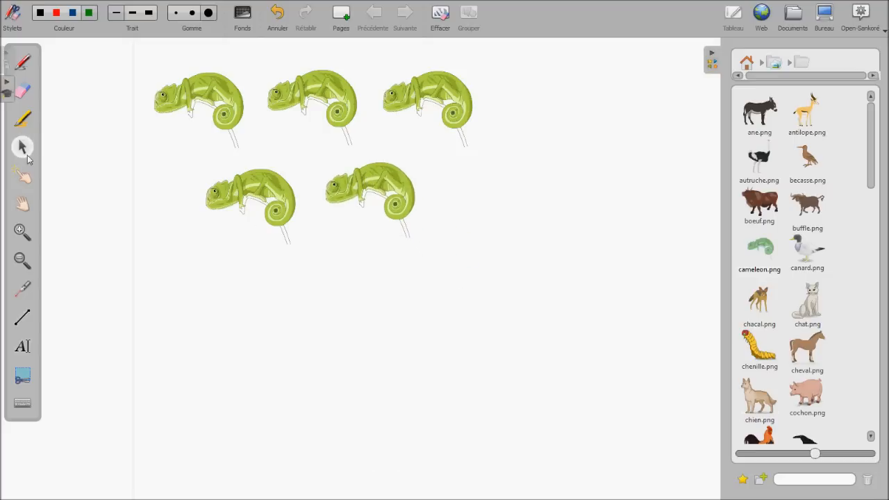
Draw a green freehand loop around the five chameleons and undo it.
{"action": "left_click", "coordinate": [25, 64]}
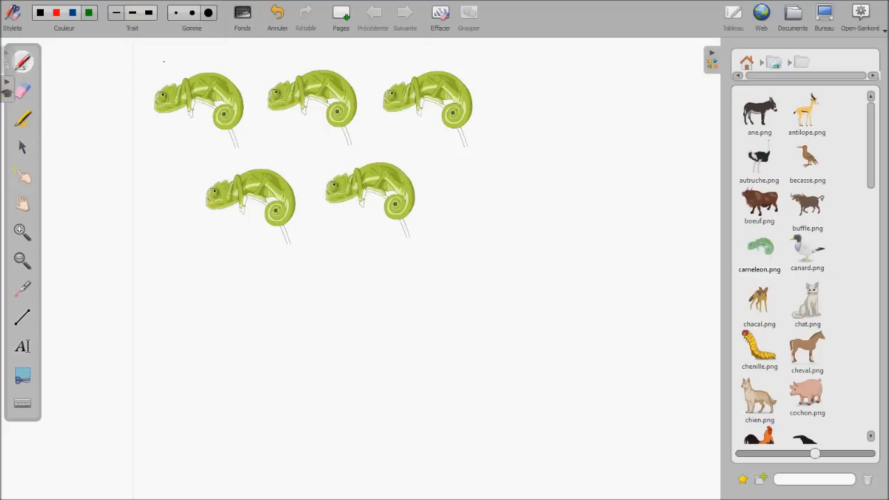
{"action": "mouse_move", "coordinate": [144, 142]}
{"action": "left_mouse_down"}
{"action": "mouse_move", "coordinate": [371, 280]}
{"action": "mouse_move", "coordinate": [530, 172]}
{"action": "mouse_move", "coordinate": [489, 84]}
{"action": "mouse_move", "coordinate": [366, 64]}
{"action": "mouse_move", "coordinate": [205, 58]}
{"action": "left_mouse_up"}
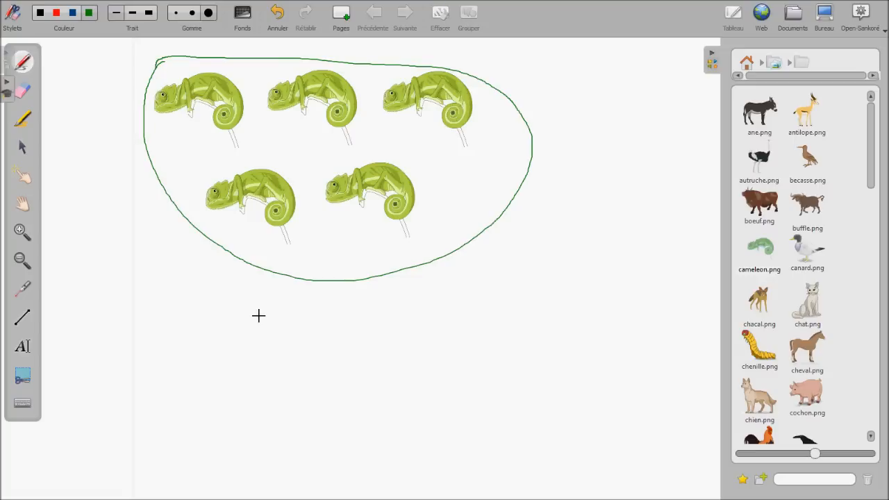
{"action": "left_click", "coordinate": [277, 15]}
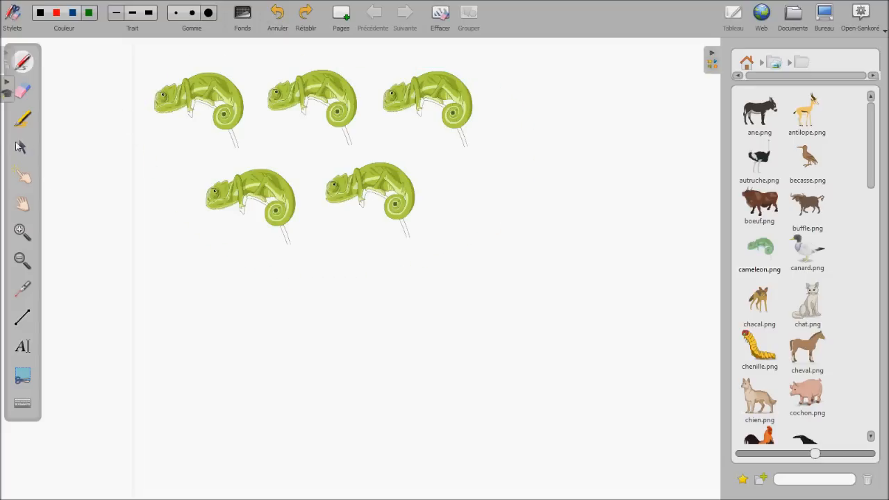
Delete four of the chameleons, keeping only the upper-left one.
{"action": "left_click", "coordinate": [23, 149]}
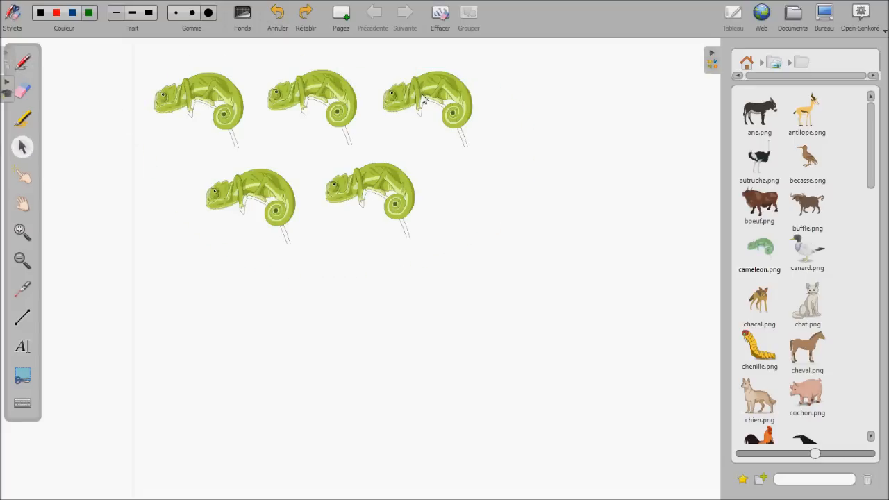
{"action": "left_click", "coordinate": [415, 94]}
{"action": "left_click", "coordinate": [351, 46]}
{"action": "left_click", "coordinate": [337, 91]}
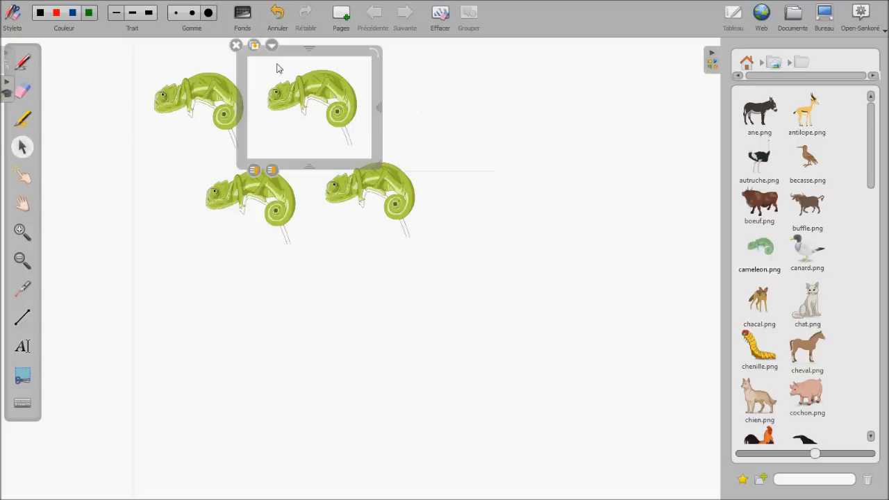
{"action": "left_click", "coordinate": [237, 47]}
{"action": "left_click", "coordinate": [261, 194]}
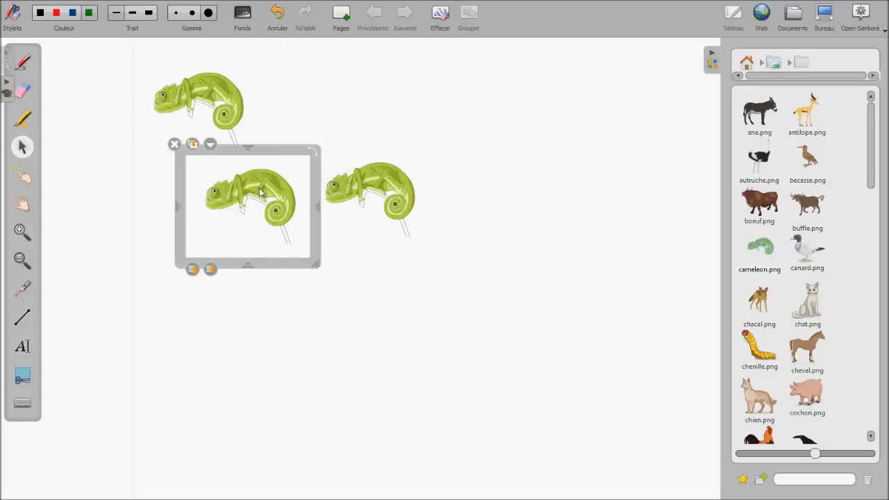
{"action": "left_click", "coordinate": [175, 144]}
{"action": "left_click", "coordinate": [370, 194]}
{"action": "left_click", "coordinate": [294, 137]}
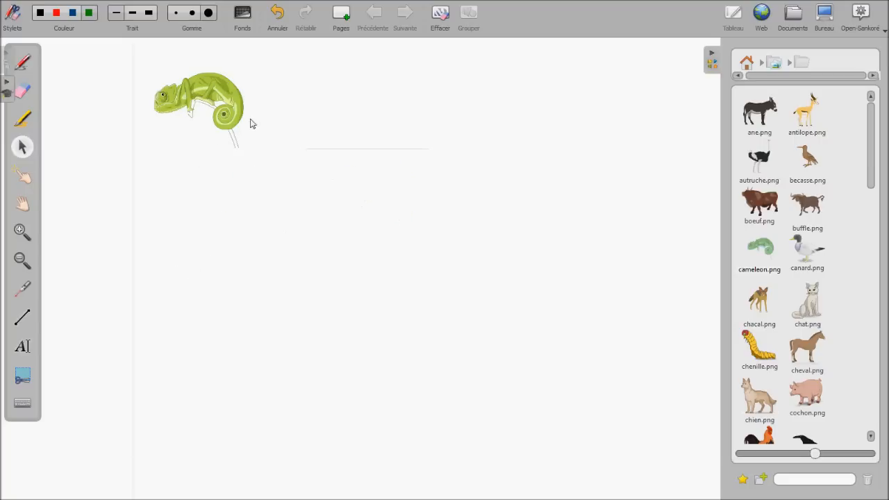
Enlarge the remaining chameleon proportionally and move it slightly down and to the right.
{"action": "left_click", "coordinate": [225, 97]}
{"action": "left_click_drag", "start_coordinate": [265, 163], "coordinate": [323, 204]}
{"action": "left_click_drag", "start_coordinate": [260, 77], "coordinate": [287, 90]}
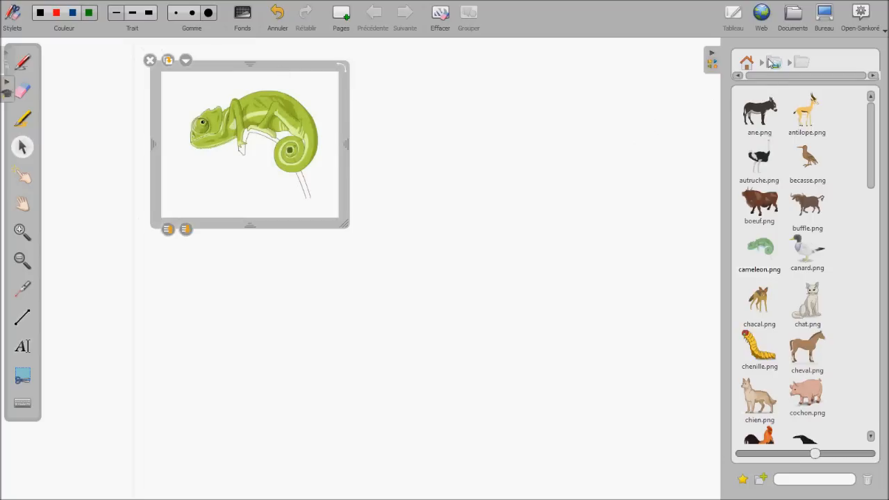
Insert bananiers.jpg from the library's landscape images and place it to the right of the chameleon.
{"action": "left_click", "coordinate": [776, 63]}
{"action": "double_click", "coordinate": [812, 169]}
{"action": "left_click", "coordinate": [762, 120]}
{"action": "left_click_drag", "start_coordinate": [762, 120], "coordinate": [479, 182]}
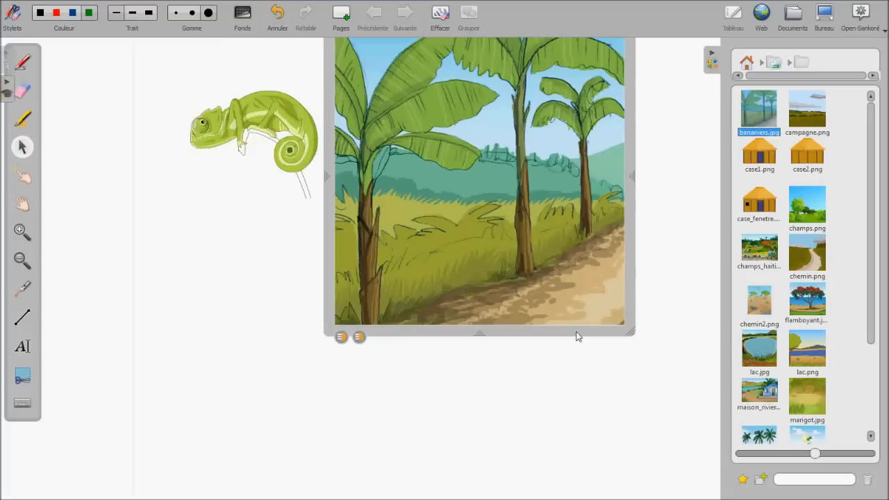
{"action": "left_click", "coordinate": [631, 331]}
{"action": "left_click_drag", "start_coordinate": [528, 239], "coordinate": [554, 300]}
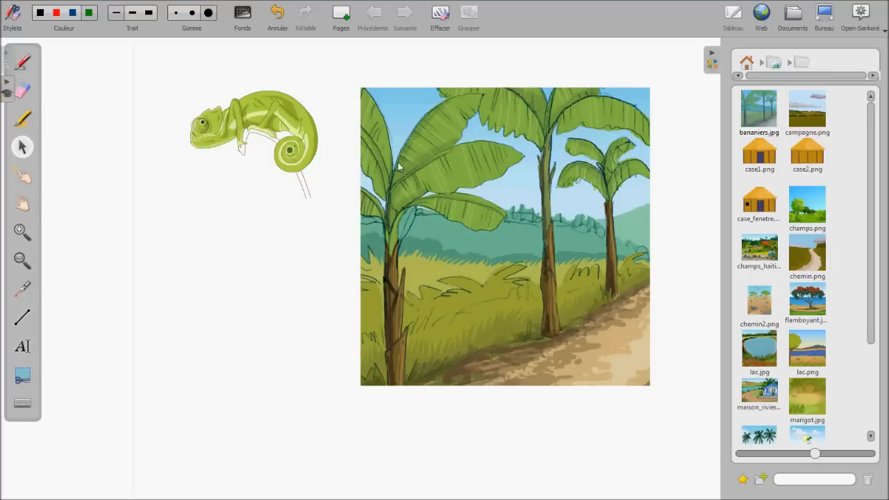
{"action": "mouse_move", "coordinate": [399, 166]}
{"action": "left_mouse_down"}
{"action": "mouse_move", "coordinate": [341, 152]}
{"action": "mouse_move", "coordinate": [401, 165]}
{"action": "left_mouse_up"}
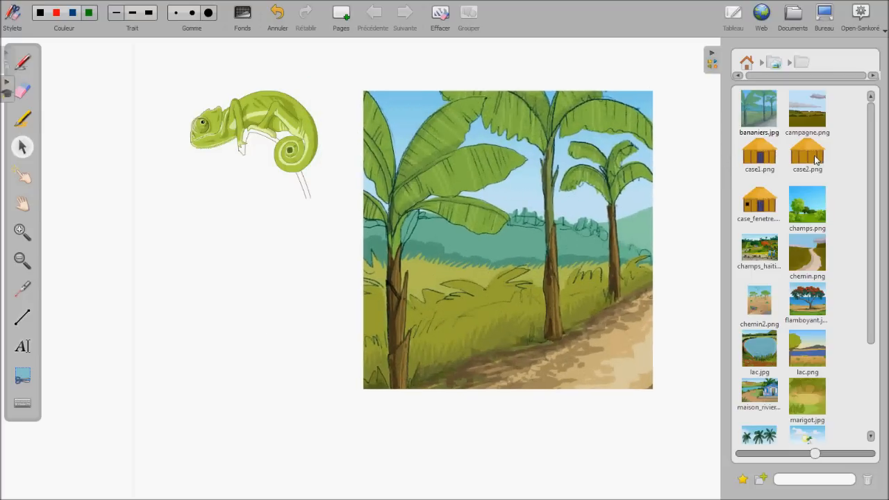
Insert case1.png beneath the chameleon and spread the landscape and chameleon slightly apart.
{"action": "left_click_drag", "start_coordinate": [767, 156], "coordinate": [252, 268]}
{"action": "left_click", "coordinate": [342, 368]}
{"action": "mouse_move", "coordinate": [451, 258]}
{"action": "left_mouse_down"}
{"action": "mouse_move", "coordinate": [463, 310]}
{"action": "mouse_move", "coordinate": [460, 262]}
{"action": "left_mouse_up"}
{"action": "left_click_drag", "start_coordinate": [277, 111], "coordinate": [239, 96]}
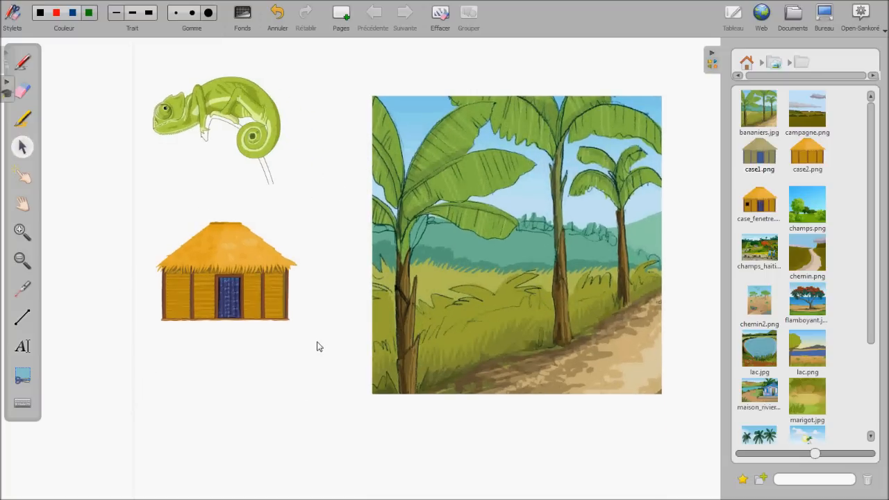
Shift the landscape left and overlap the chameleon and hut with it to compare their stacking order.
{"action": "left_click", "coordinate": [429, 163]}
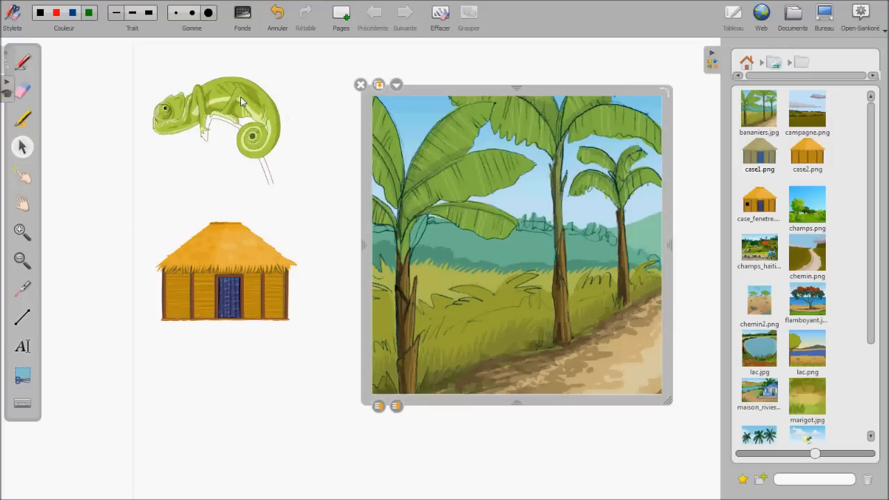
{"action": "left_click", "coordinate": [243, 103]}
{"action": "left_click", "coordinate": [330, 167]}
{"action": "left_click_drag", "start_coordinate": [234, 108], "coordinate": [357, 98]}
{"action": "left_click_drag", "start_coordinate": [425, 140], "coordinate": [386, 137]}
{"action": "left_click_drag", "start_coordinate": [224, 243], "coordinate": [414, 259]}
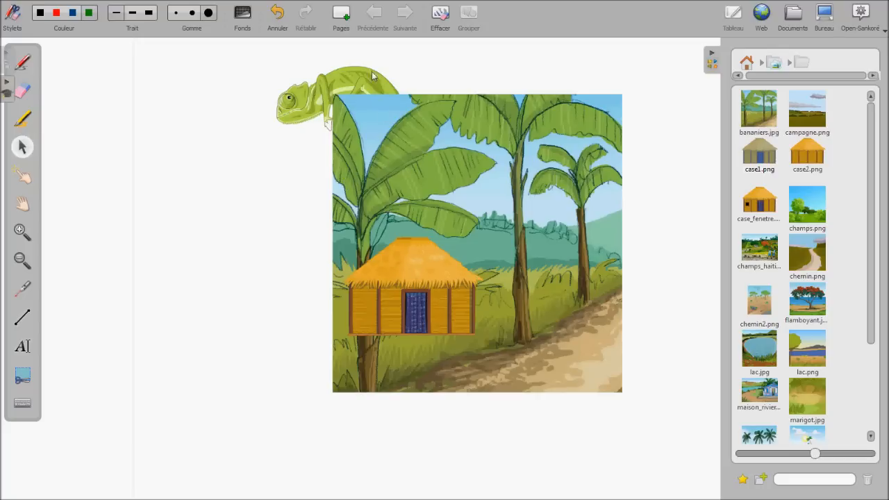
Move the hut and chameleon clear of the landscape, then place the chameleon in front of the landscape's path.
{"action": "left_click_drag", "start_coordinate": [394, 245], "coordinate": [174, 276]}
{"action": "left_click_drag", "start_coordinate": [353, 74], "coordinate": [225, 128]}
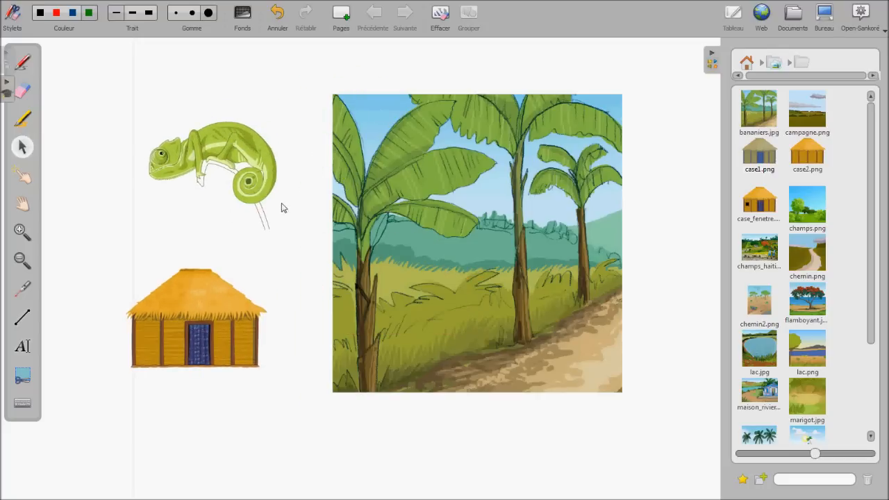
{"action": "left_click", "coordinate": [229, 153]}
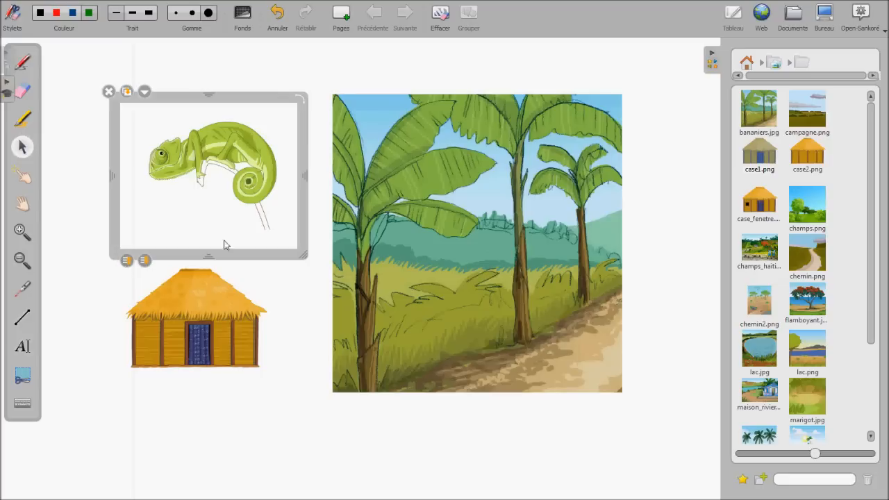
{"action": "left_click", "coordinate": [290, 307]}
{"action": "left_click_drag", "start_coordinate": [229, 152], "coordinate": [518, 320]}
Move the hut up beside the landscape and place the chameleon below the hut, off the landscape.
{"action": "left_click", "coordinate": [190, 297]}
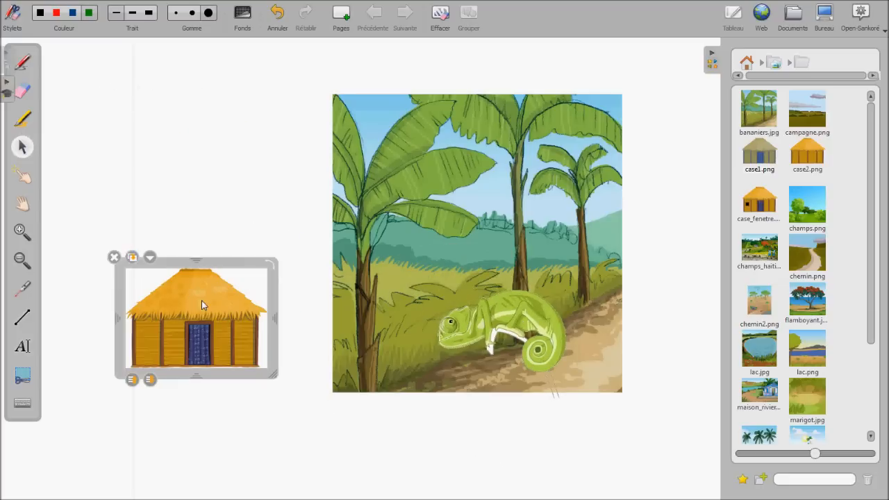
{"action": "left_click_drag", "start_coordinate": [212, 270], "coordinate": [227, 87]}
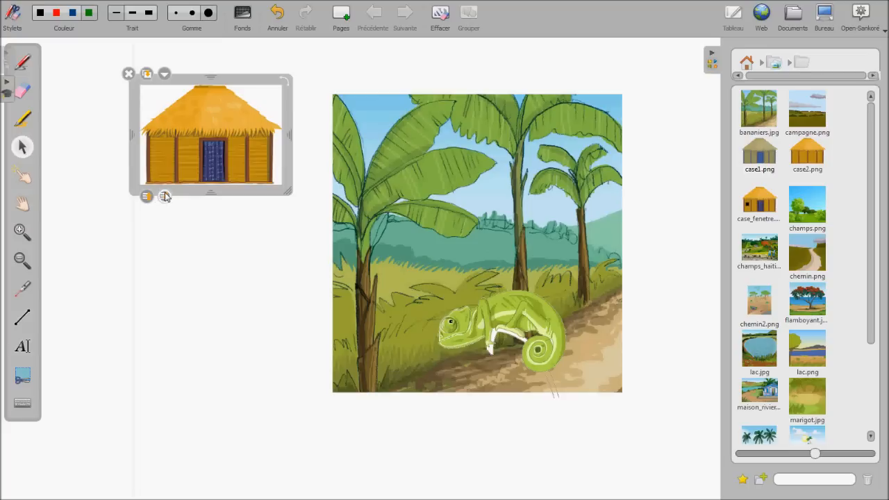
{"action": "left_click", "coordinate": [210, 264]}
{"action": "left_click_drag", "start_coordinate": [216, 163], "coordinate": [238, 134]}
{"action": "left_click_drag", "start_coordinate": [512, 323], "coordinate": [240, 297]}
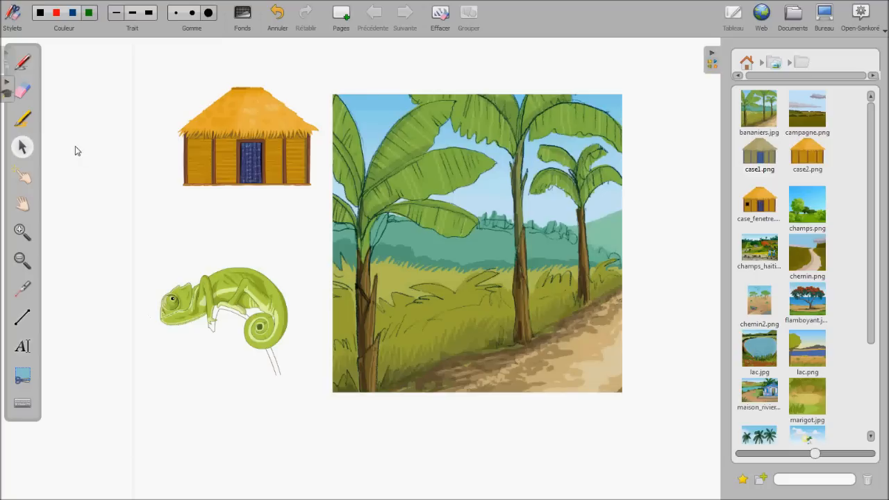
Handwrite "case" in green beneath the hut with the pen and remove it with the eraser.
{"action": "left_click", "coordinate": [23, 63]}
{"action": "left_click_drag", "start_coordinate": [201, 221], "coordinate": [214, 217]}
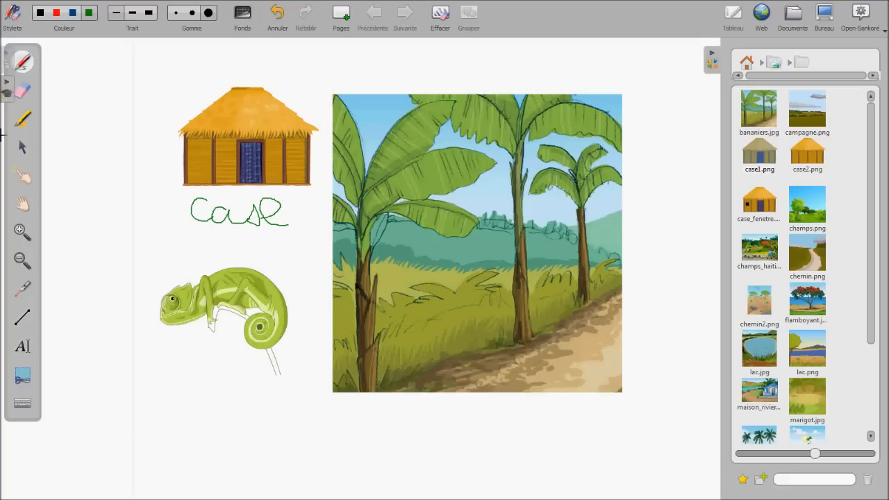
{"action": "left_click", "coordinate": [24, 148]}
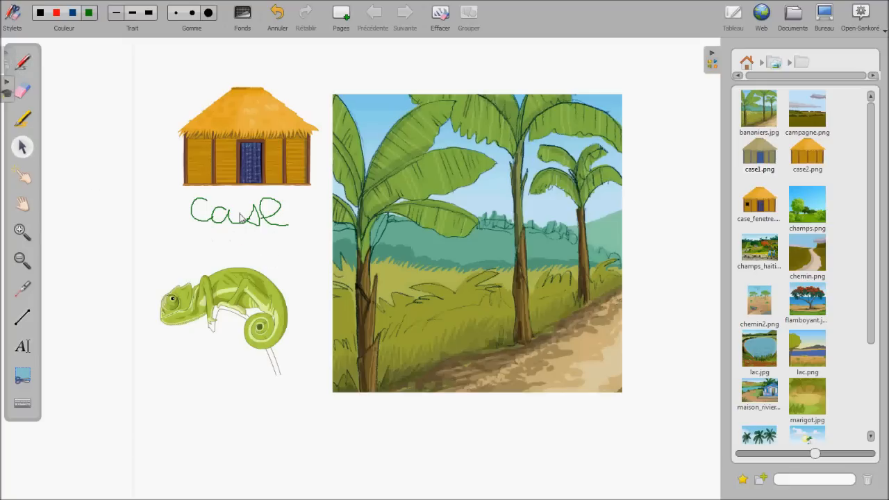
{"action": "left_click_drag", "start_coordinate": [170, 207], "coordinate": [221, 233]}
{"action": "left_click", "coordinate": [299, 256]}
{"action": "left_click", "coordinate": [22, 91]}
{"action": "mouse_move", "coordinate": [165, 184]}
{"action": "left_mouse_down"}
{"action": "mouse_move", "coordinate": [243, 206]}
{"action": "mouse_move", "coordinate": [223, 220]}
{"action": "mouse_move", "coordinate": [232, 202]}
{"action": "mouse_move", "coordinate": [345, 154]}
{"action": "left_mouse_up"}
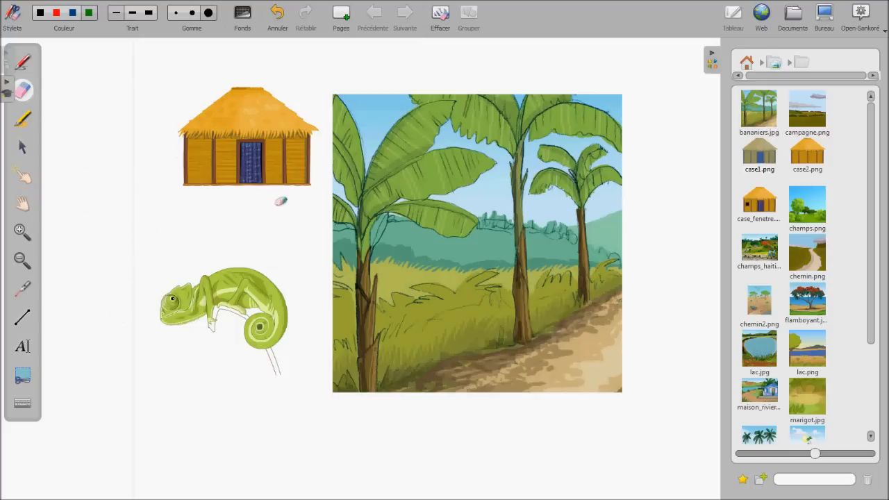
Add a text box reading "case" beneath the hut and narrow it to end before the landscape.
{"action": "left_click", "coordinate": [23, 347]}
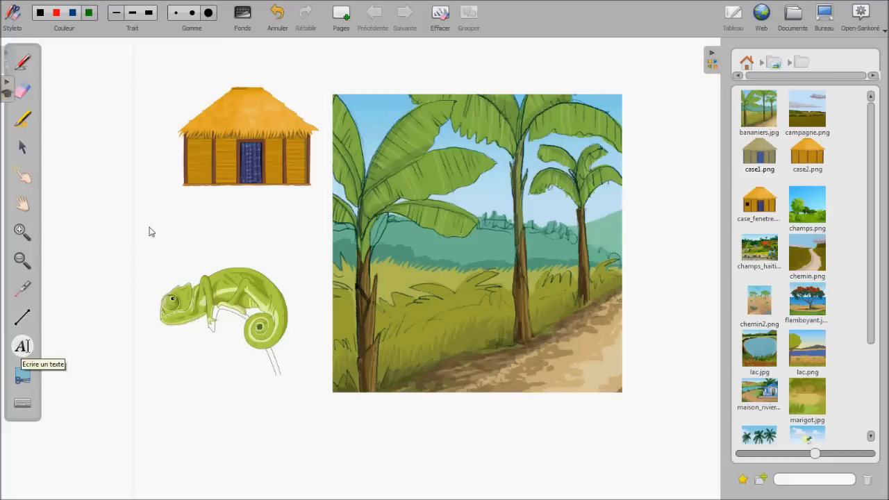
{"action": "left_click_drag", "start_coordinate": [154, 197], "coordinate": [316, 246]}
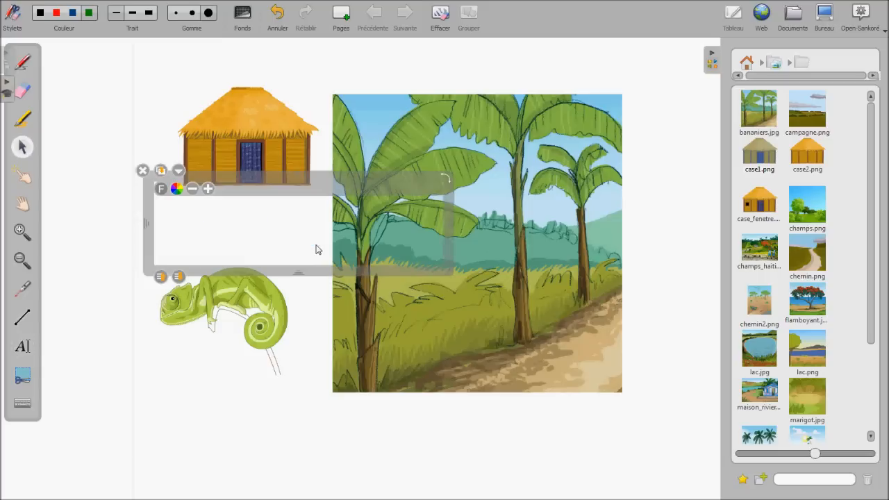
{"action": "type", "text": "case"}
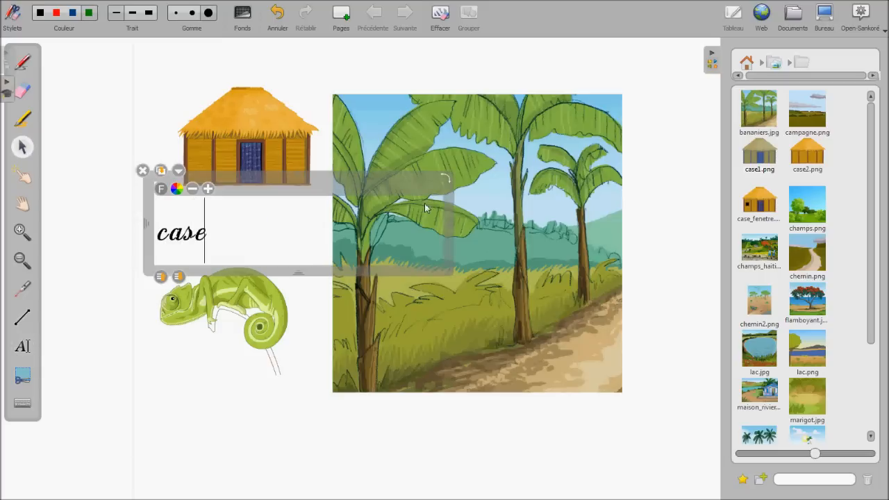
{"action": "left_click_drag", "start_coordinate": [442, 221], "coordinate": [296, 224]}
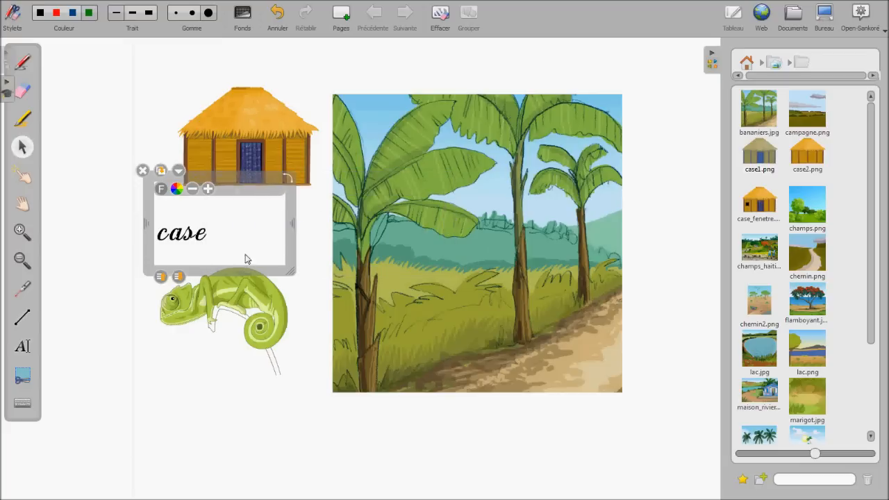
Try larger and smaller font sizes on the "case" text, leaving it one increment larger than at first.
{"action": "left_click", "coordinate": [210, 189]}
{"action": "left_click", "coordinate": [210, 189]}
{"action": "left_click", "coordinate": [210, 189]}
{"action": "left_click", "coordinate": [210, 189]}
{"action": "left_click", "coordinate": [210, 188]}
{"action": "left_click", "coordinate": [210, 188]}
{"action": "left_click", "coordinate": [193, 190]}
{"action": "left_click", "coordinate": [193, 190]}
{"action": "left_click", "coordinate": [192, 190]}
{"action": "left_click", "coordinate": [192, 190]}
{"action": "left_click", "coordinate": [192, 190]}
{"action": "left_click", "coordinate": [192, 189]}
{"action": "left_click", "coordinate": [192, 189]}
{"action": "left_click", "coordinate": [208, 190]}
{"action": "left_click", "coordinate": [208, 190]}
Color the word "case" red and move its text box directly under the hut.
{"action": "left_click_drag", "start_coordinate": [212, 240], "coordinate": [157, 236]}
{"action": "left_click", "coordinate": [178, 189]}
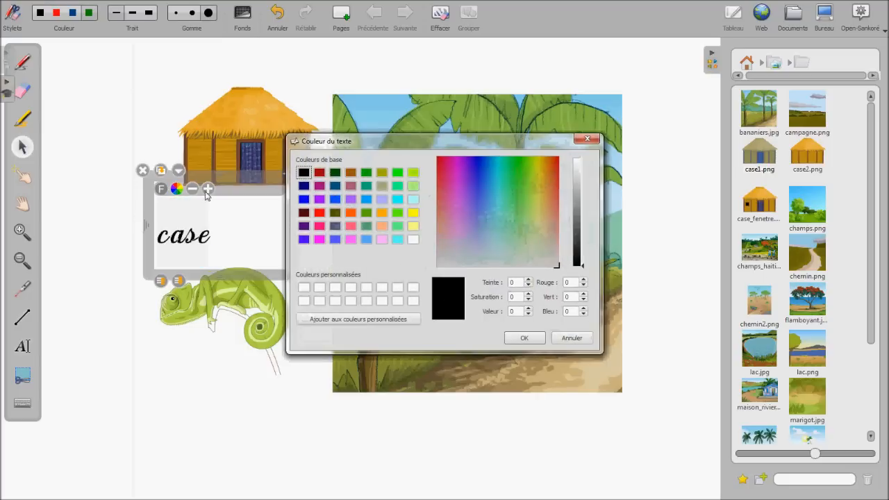
{"action": "left_click", "coordinate": [322, 212]}
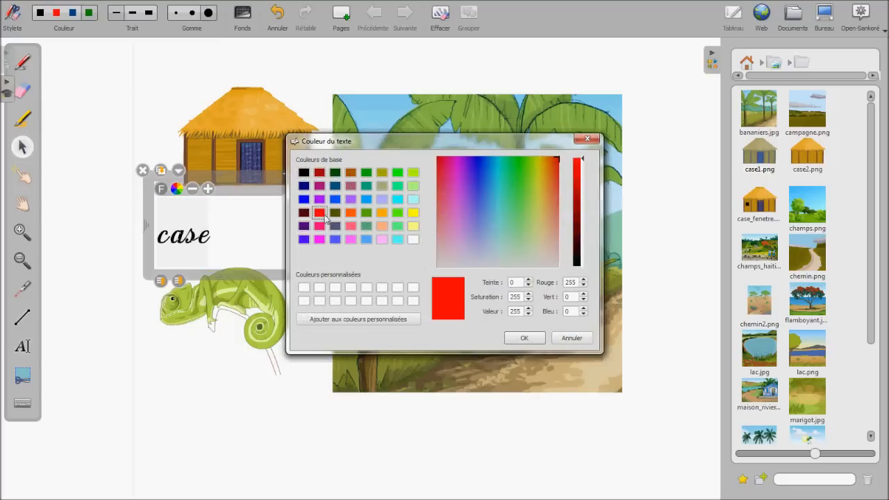
{"action": "left_click", "coordinate": [523, 338]}
{"action": "left_click", "coordinate": [225, 377]}
{"action": "left_click_drag", "start_coordinate": [193, 238], "coordinate": [221, 205]}
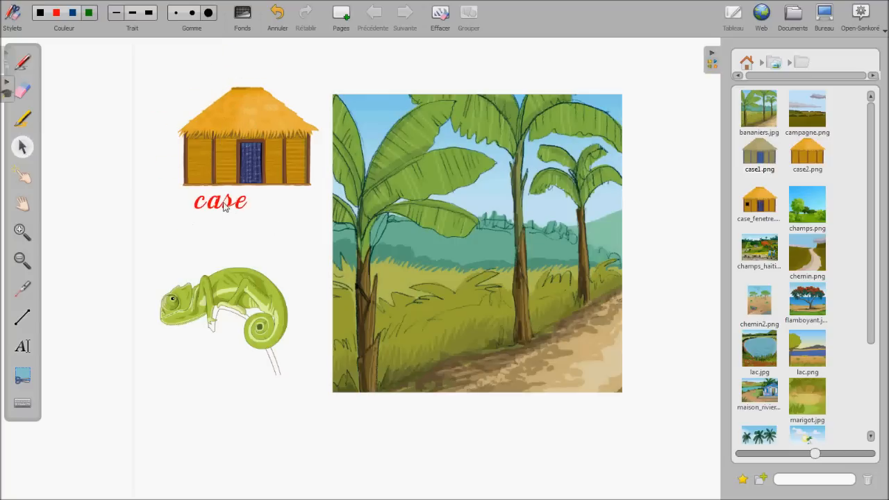
Examine the locking, extended-screen visibility and editable options of the "case" text box.
{"action": "left_click", "coordinate": [207, 210]}
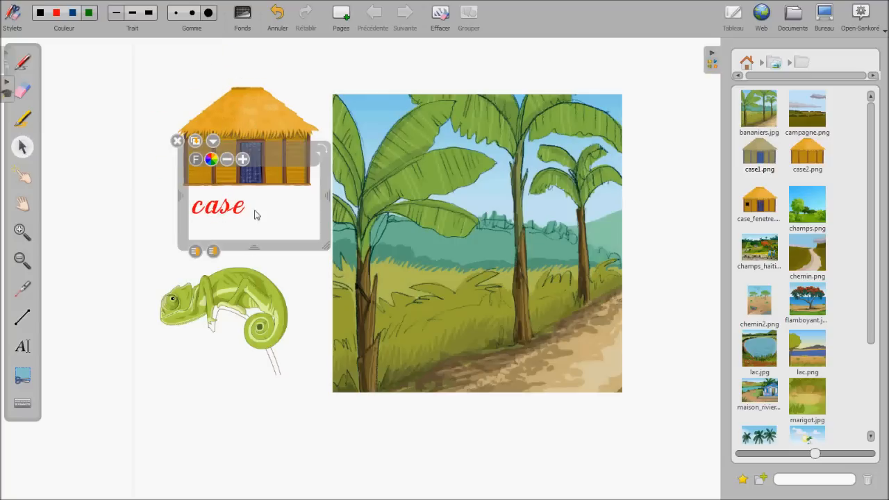
{"action": "left_click", "coordinate": [214, 140]}
{"action": "left_click", "coordinate": [214, 142]}
{"action": "left_click", "coordinate": [213, 141]}
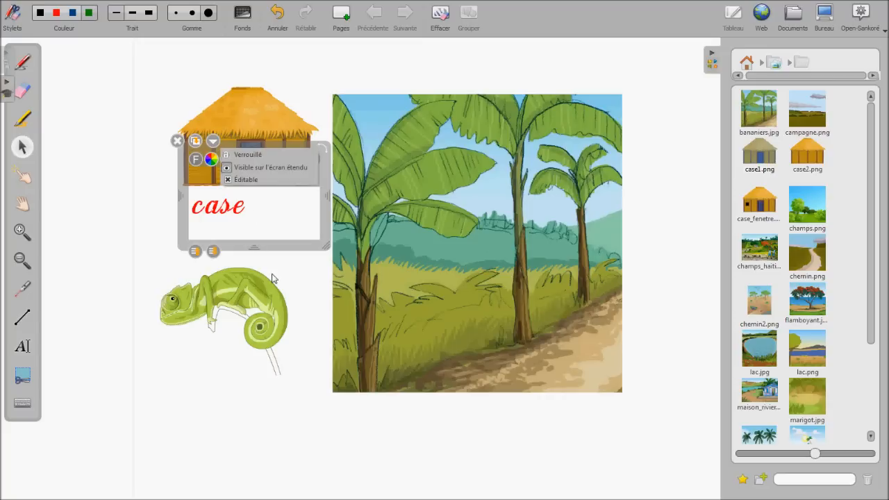
{"action": "left_click", "coordinate": [294, 292]}
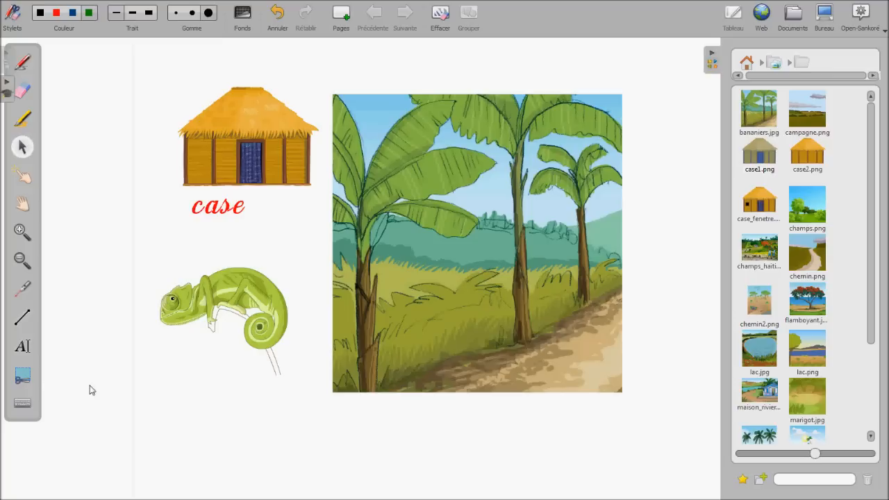
Create a text box beneath the chameleon and show the virtual keyboard over the landscape, switching it to capitals and back.
{"action": "left_click", "coordinate": [23, 348]}
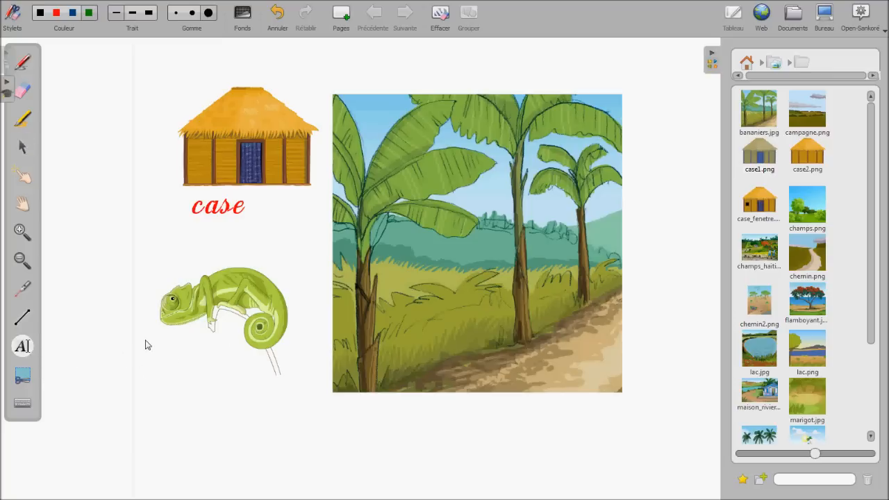
{"action": "left_click_drag", "start_coordinate": [154, 357], "coordinate": [332, 429]}
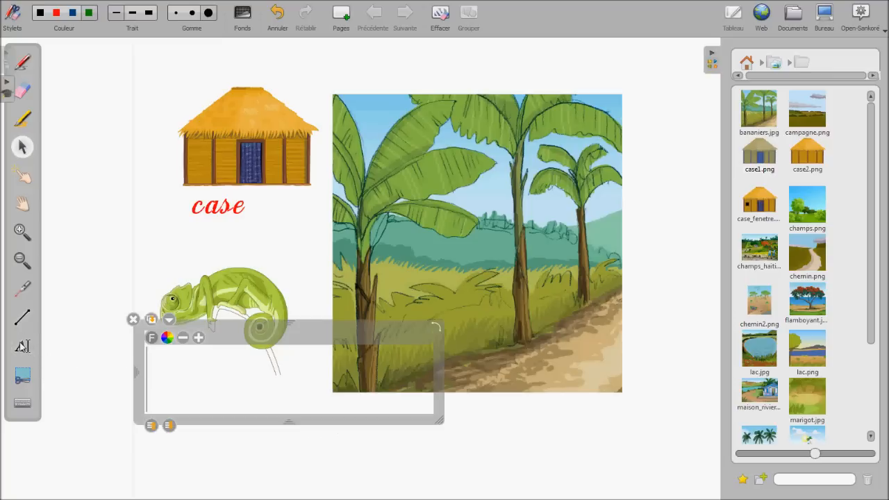
{"action": "left_click", "coordinate": [23, 405]}
{"action": "left_click_drag", "start_coordinate": [391, 233], "coordinate": [471, 227]}
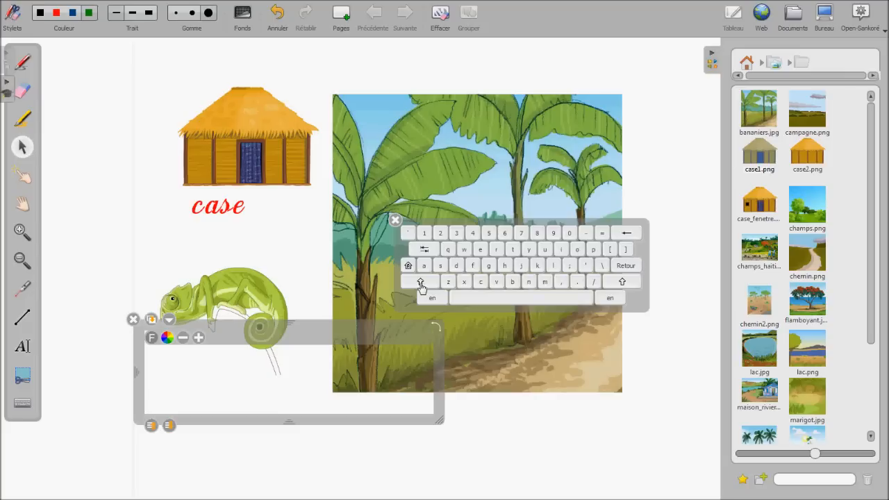
{"action": "left_click", "coordinate": [421, 282]}
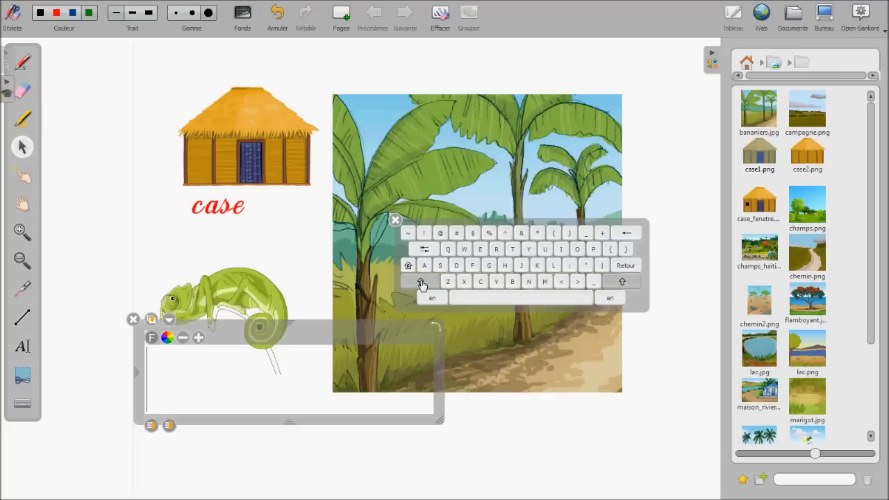
{"action": "left_click", "coordinate": [421, 283]}
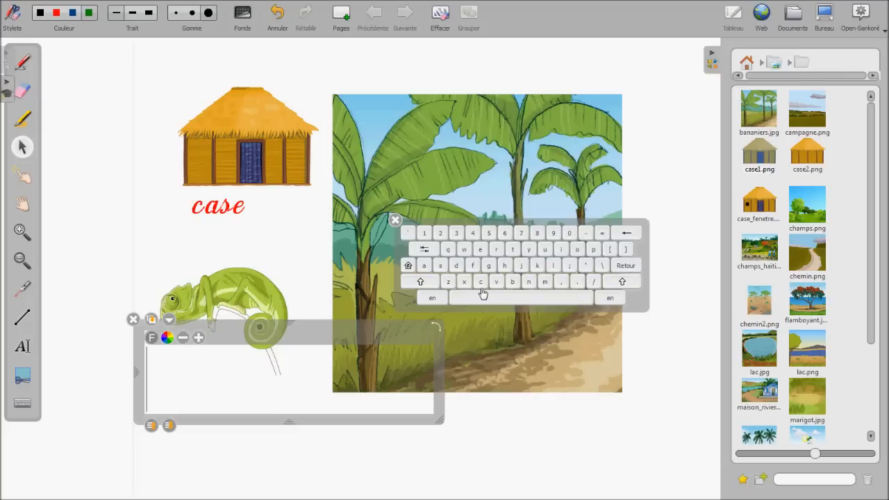
Enter "cameleon" in the text box with the virtual keyboard and close the keyboard.
{"action": "left_click", "coordinate": [481, 282]}
{"action": "left_click", "coordinate": [423, 266]}
{"action": "left_click", "coordinate": [546, 282]}
{"action": "left_click", "coordinate": [479, 252]}
{"action": "left_click", "coordinate": [553, 267]}
{"action": "left_click", "coordinate": [480, 250]}
{"action": "left_click", "coordinate": [577, 251]}
{"action": "left_click", "coordinate": [530, 282]}
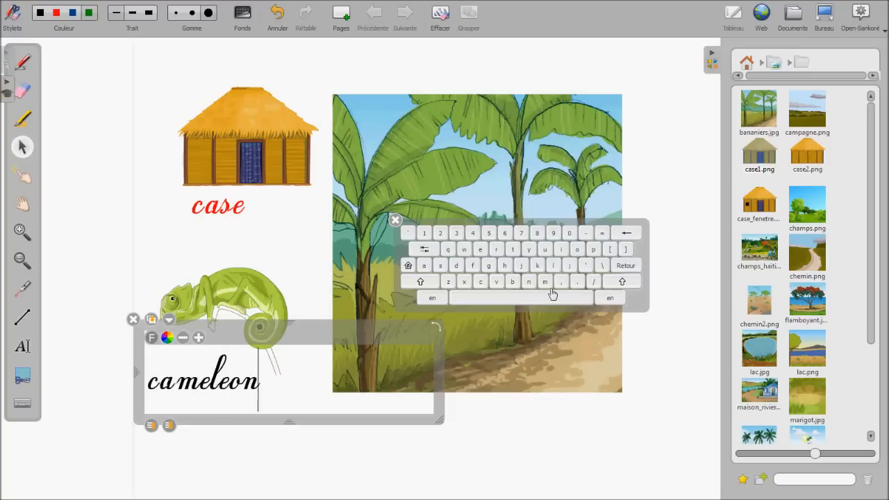
{"action": "left_click", "coordinate": [395, 220]}
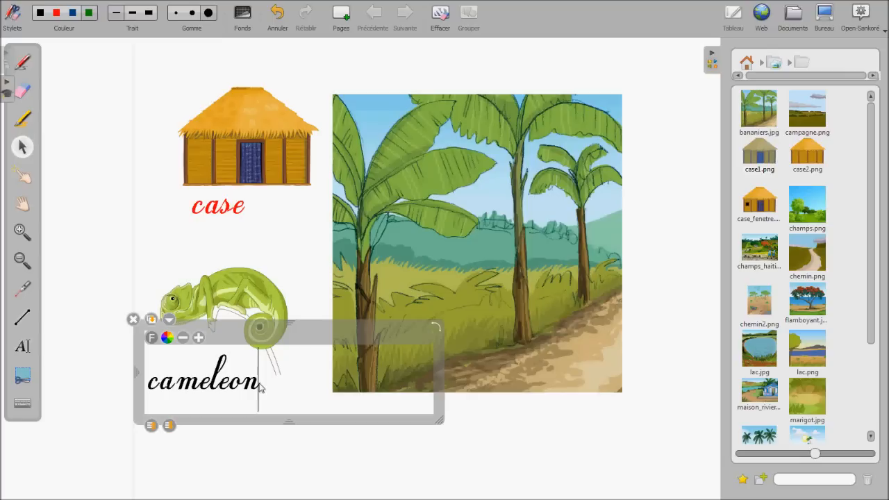
Color the word "cameleon" green (85, 170, 0) and select its text box again.
{"action": "left_click_drag", "start_coordinate": [258, 383], "coordinate": [149, 379]}
{"action": "left_click", "coordinate": [167, 337]}
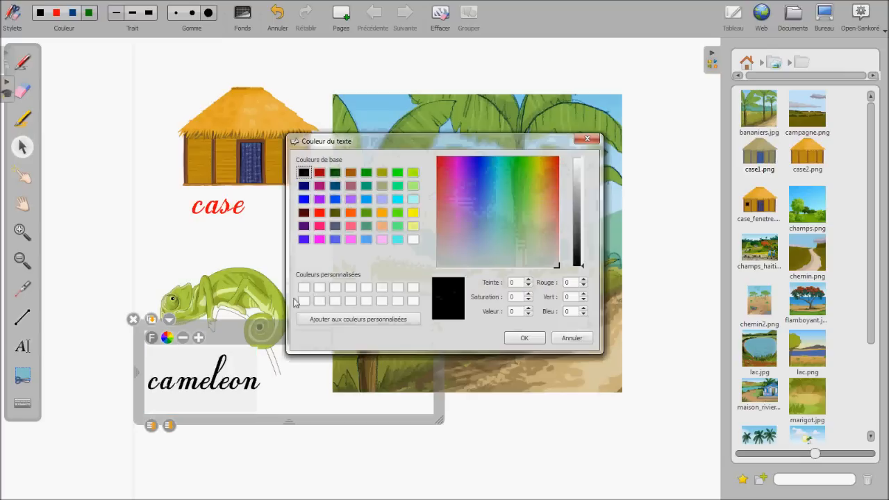
{"action": "left_click", "coordinate": [367, 213]}
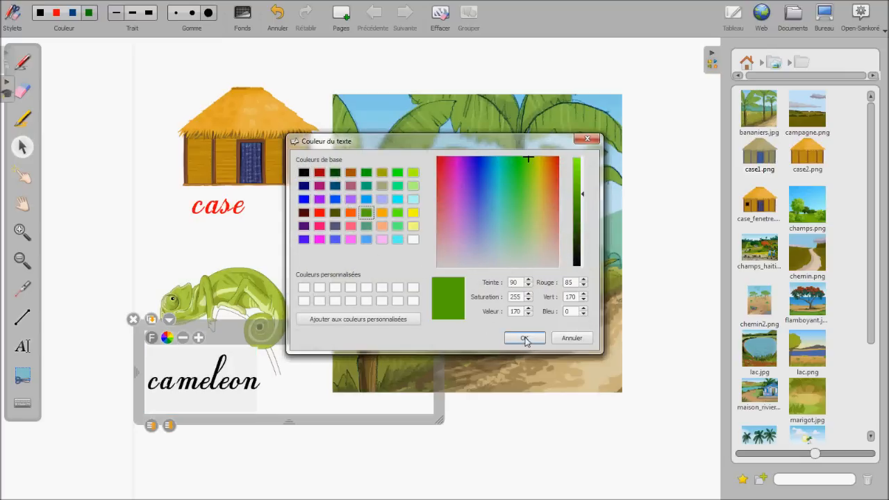
{"action": "left_click", "coordinate": [525, 338]}
{"action": "left_click", "coordinate": [282, 469]}
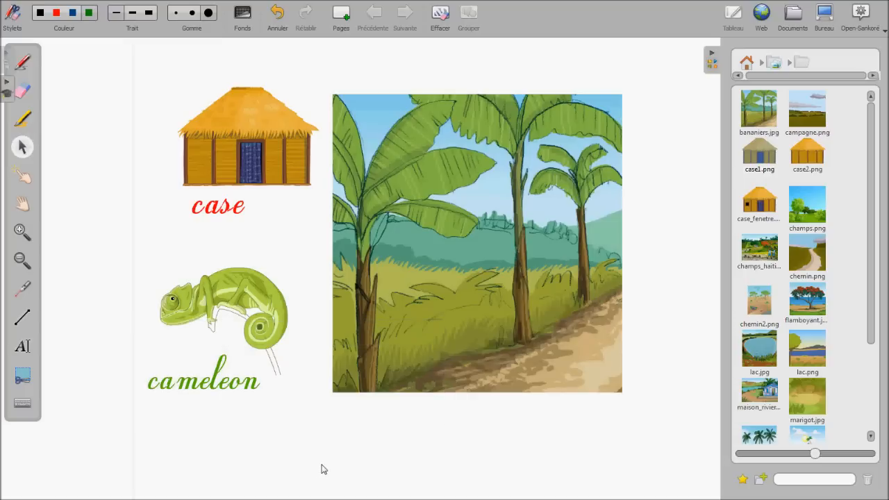
{"action": "left_click", "coordinate": [203, 393]}
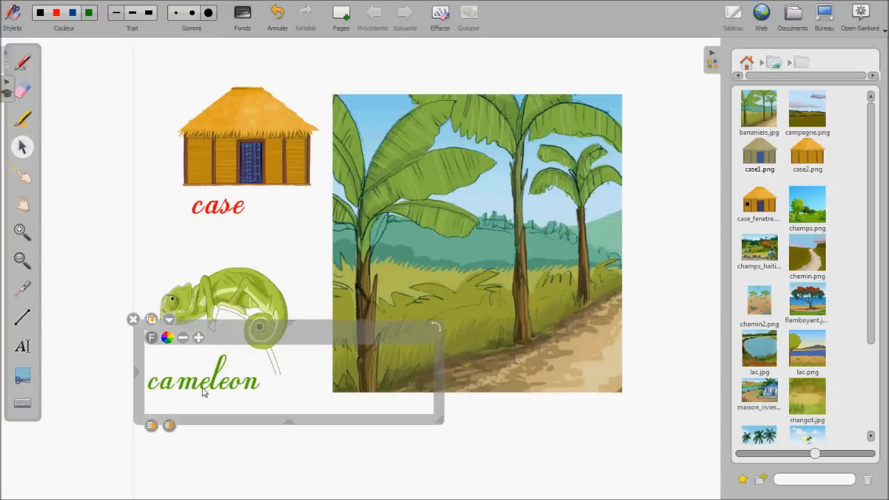
Preview several fonts for the "cameleon" text box and try to apply Comic Sans MS in Gras Italique.
{"action": "left_click", "coordinate": [153, 338]}
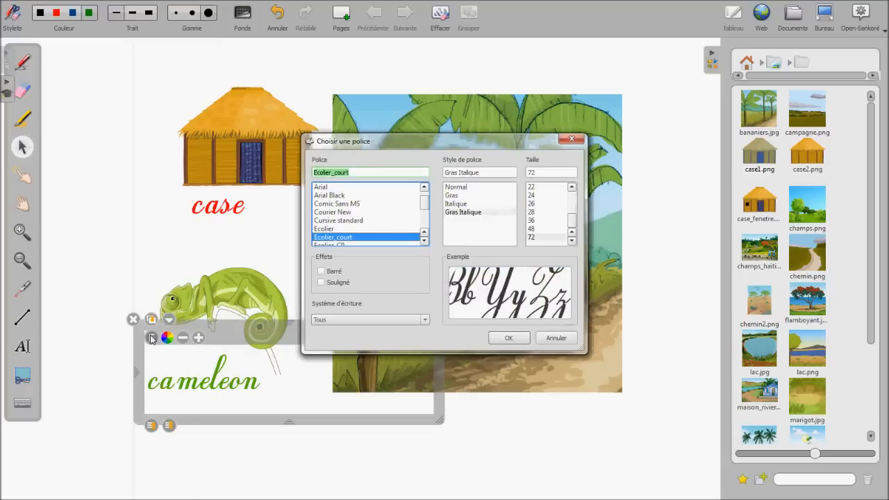
{"action": "left_click", "coordinate": [321, 187]}
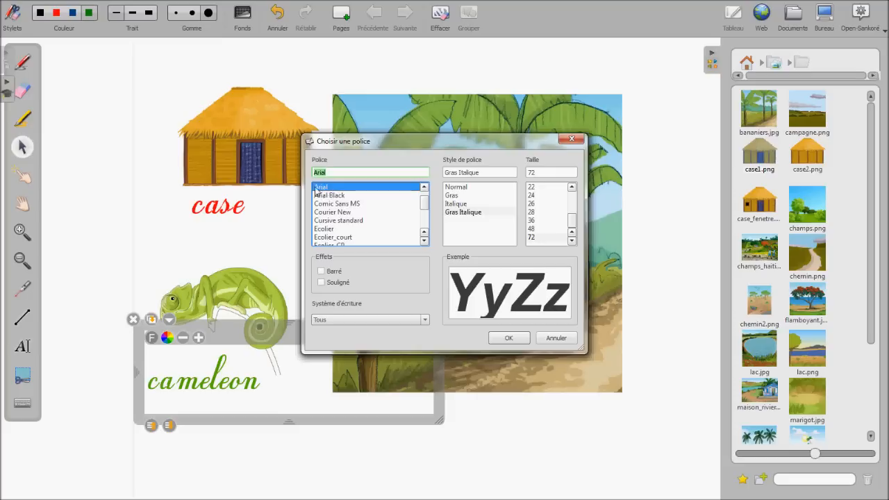
{"action": "left_click", "coordinate": [335, 197]}
{"action": "left_click", "coordinate": [337, 205]}
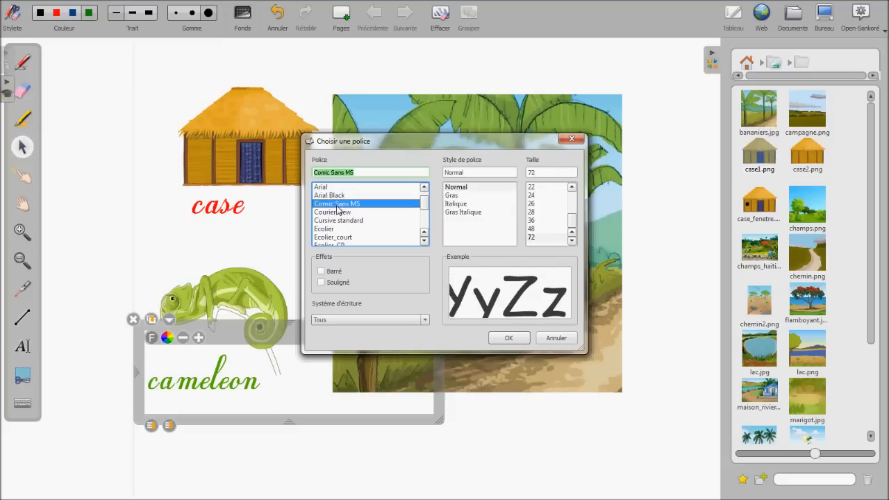
{"action": "left_click", "coordinate": [338, 213]}
{"action": "left_click", "coordinate": [339, 221]}
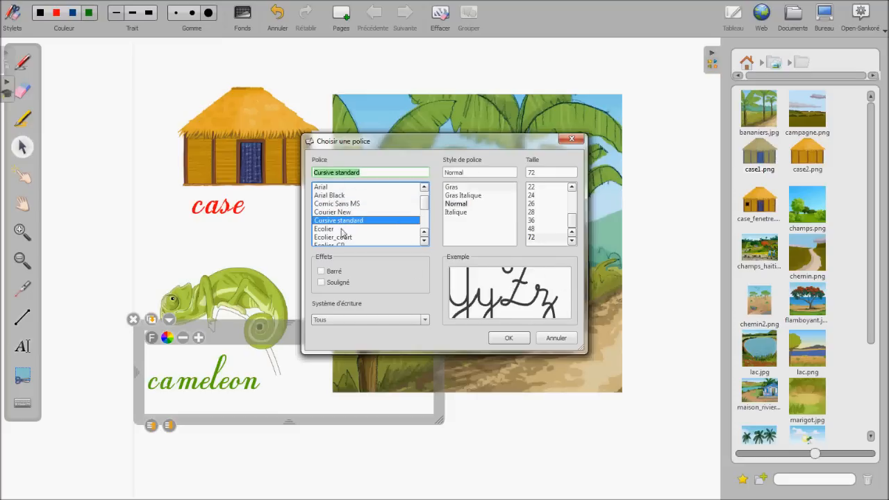
{"action": "left_click", "coordinate": [345, 205]}
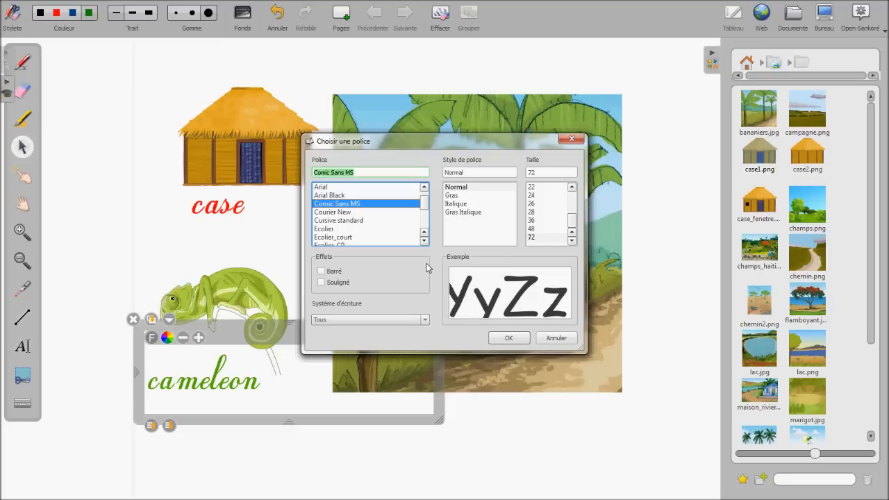
{"action": "left_click", "coordinate": [462, 212]}
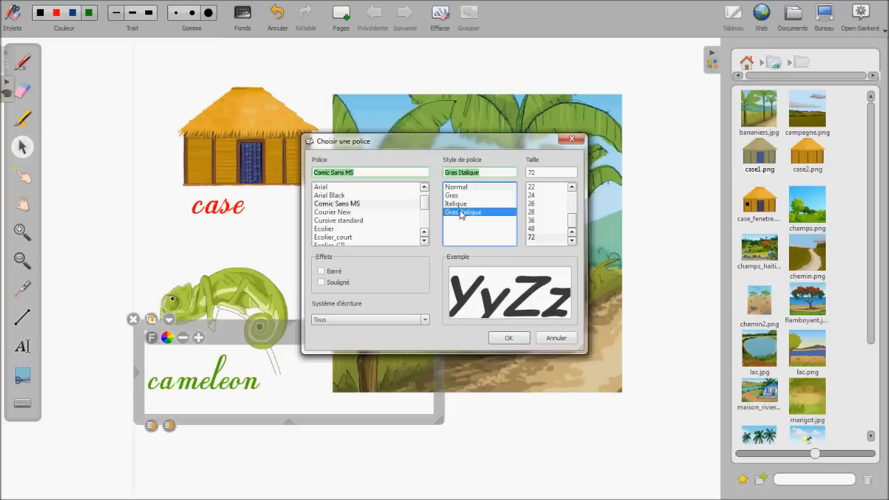
{"action": "left_click", "coordinate": [510, 338]}
Select the whole word "cameleon" and set its font to Comic Sans MS, Gras Italique.
{"action": "left_click_drag", "start_coordinate": [262, 388], "coordinate": [146, 381]}
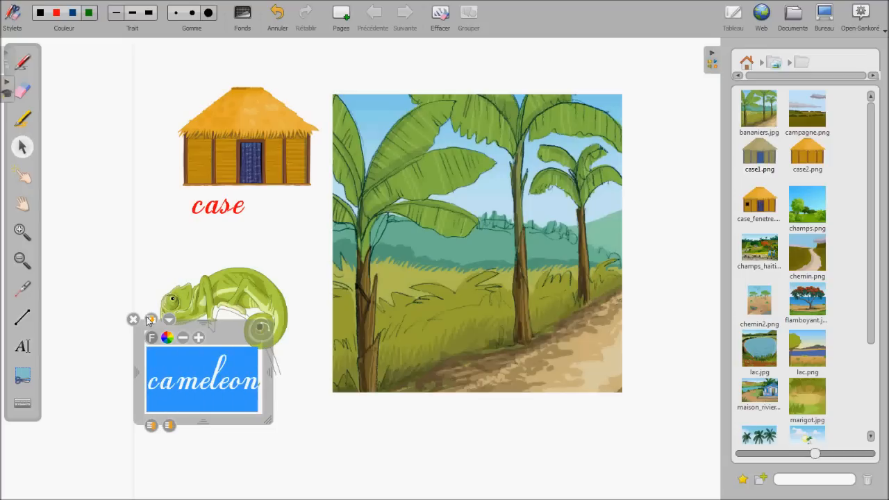
{"action": "left_click", "coordinate": [151, 337]}
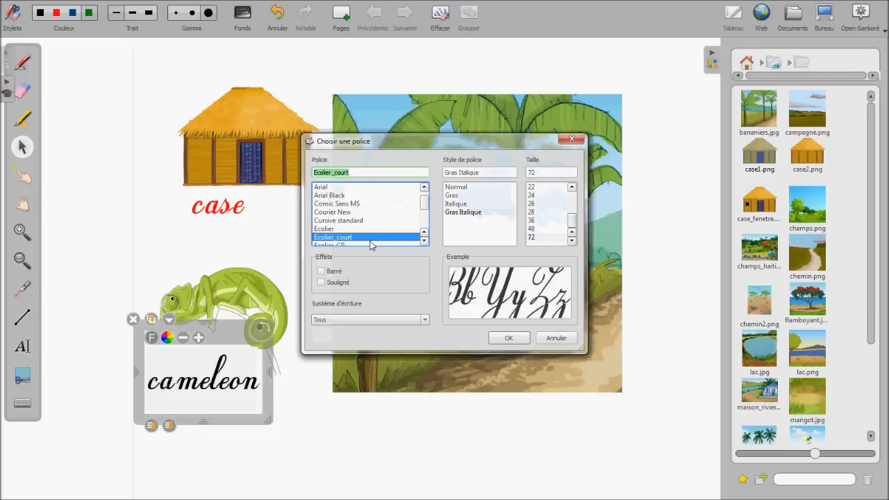
{"action": "left_click", "coordinate": [351, 204]}
{"action": "left_click", "coordinate": [464, 212]}
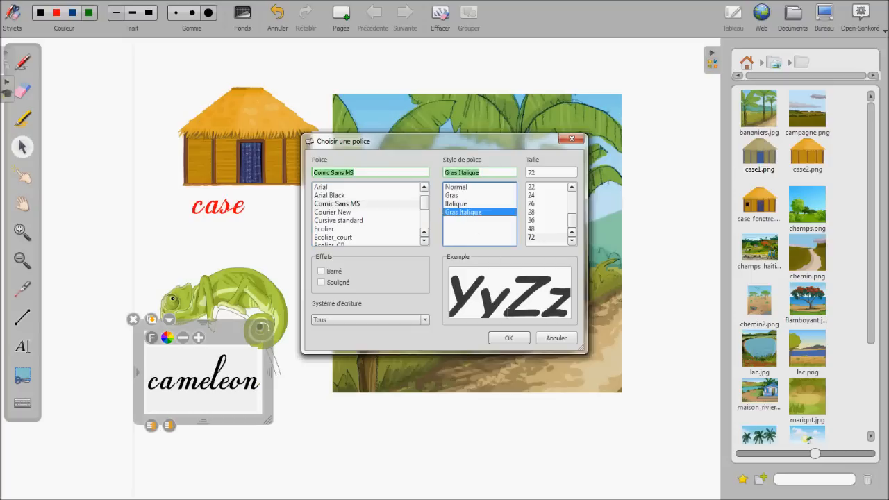
{"action": "left_click", "coordinate": [509, 338]}
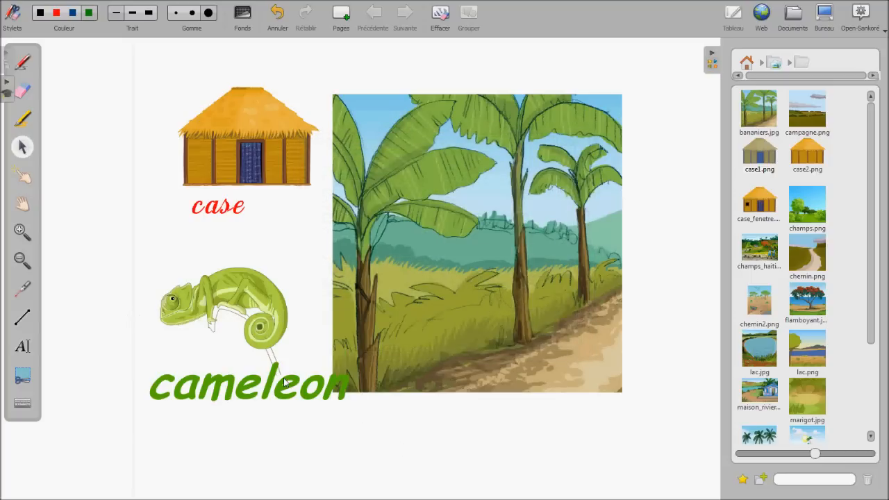
Reduce the "cameleon" text size by several increments until the word clears the landscape image, and deselect it.
{"action": "left_click", "coordinate": [325, 392]}
{"action": "left_click", "coordinate": [183, 338]}
{"action": "left_click", "coordinate": [182, 338]}
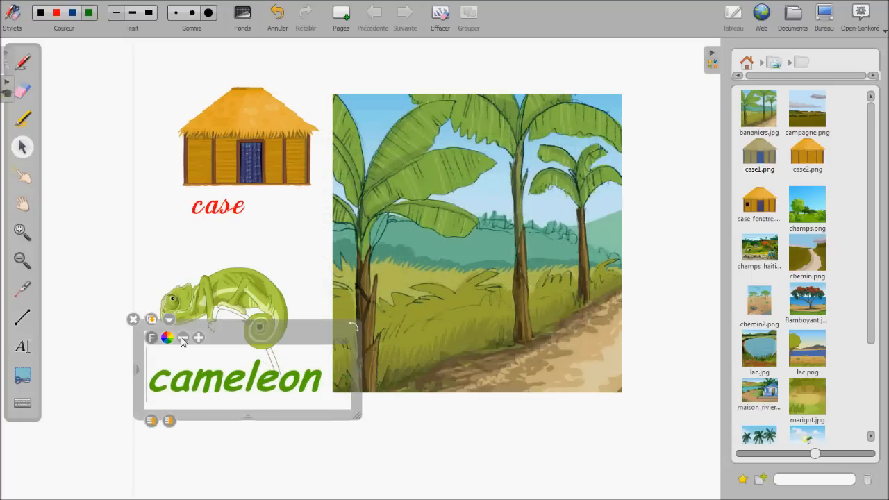
{"action": "left_click", "coordinate": [182, 338]}
{"action": "left_click", "coordinate": [182, 338]}
{"action": "left_click", "coordinate": [406, 446]}
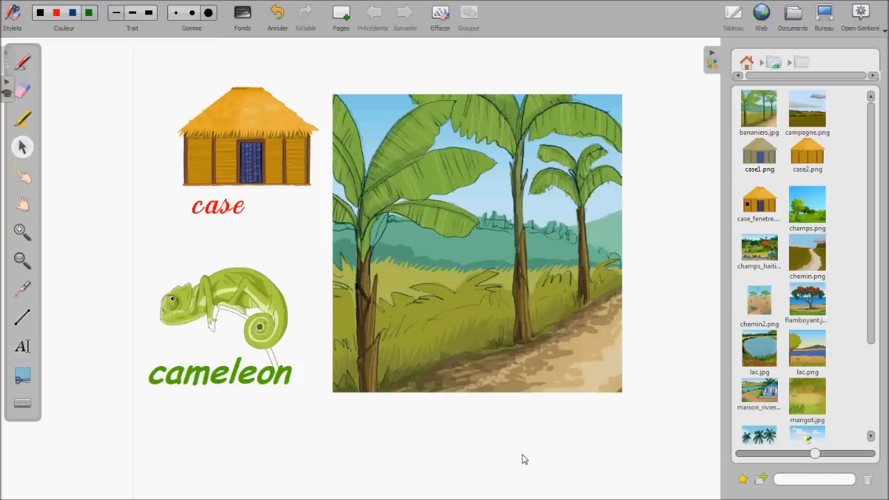
Draw a straight green line linking the chameleon's body to the word "cameleon" beneath it.
{"action": "left_click", "coordinate": [23, 317]}
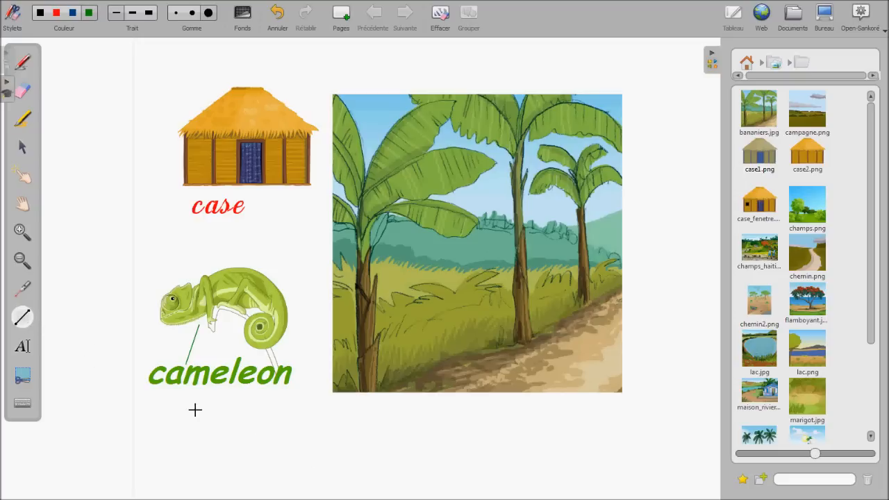
Move the landscape image slightly up and to the right, and shift the "cameleon" label slightly right and up.
{"action": "left_click", "coordinate": [23, 347]}
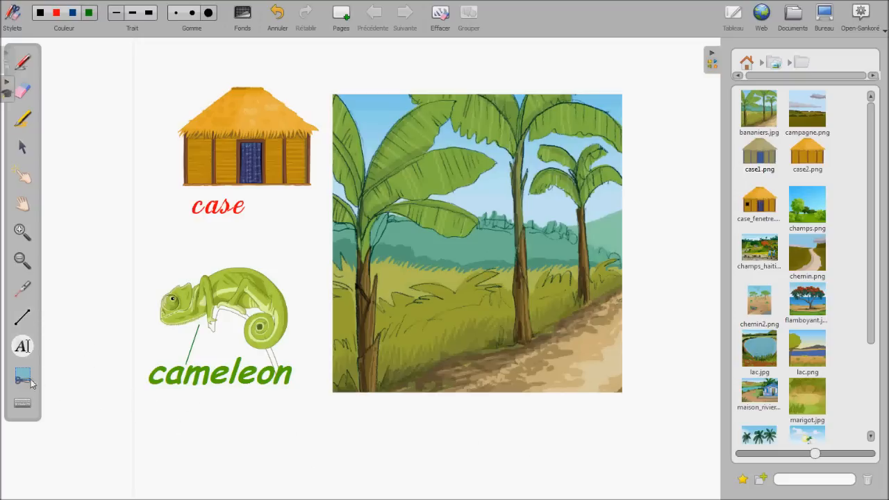
{"action": "left_click_drag", "start_coordinate": [409, 445], "coordinate": [428, 418]}
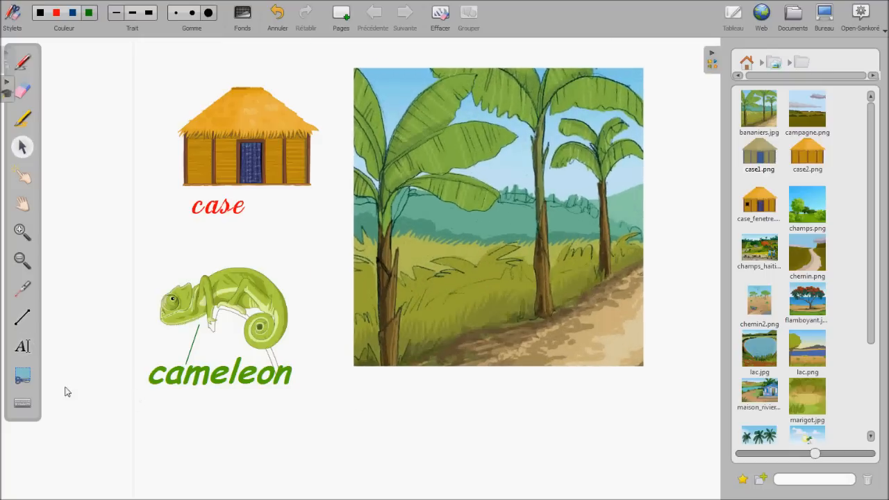
{"action": "left_click", "coordinate": [24, 346]}
{"action": "left_click_drag", "start_coordinate": [343, 383], "coordinate": [440, 411]}
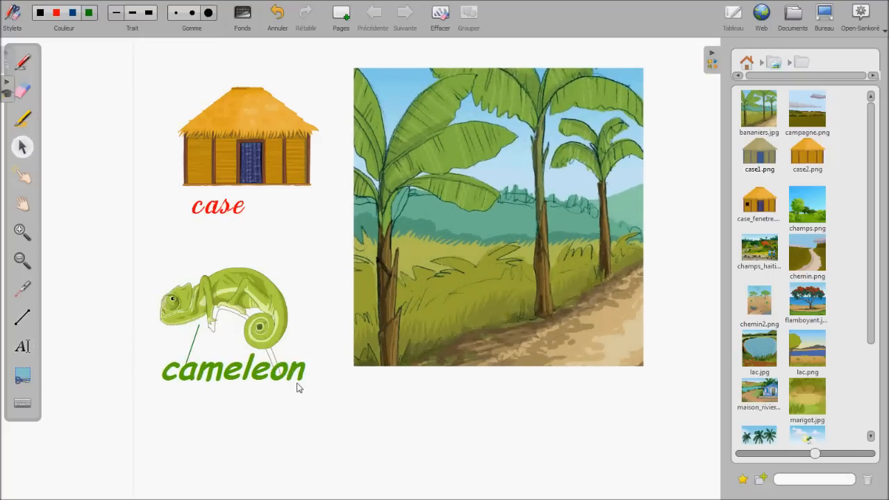
Create a text box reading "bananiers" and move it beneath the landscape image.
{"action": "left_click", "coordinate": [25, 346]}
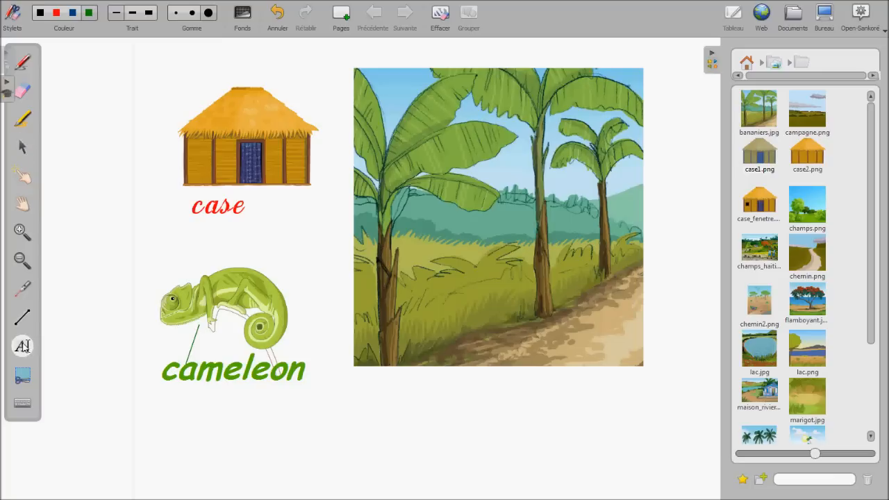
{"action": "left_click_drag", "start_coordinate": [210, 64], "coordinate": [330, 102]}
{"action": "type", "text": "b"}
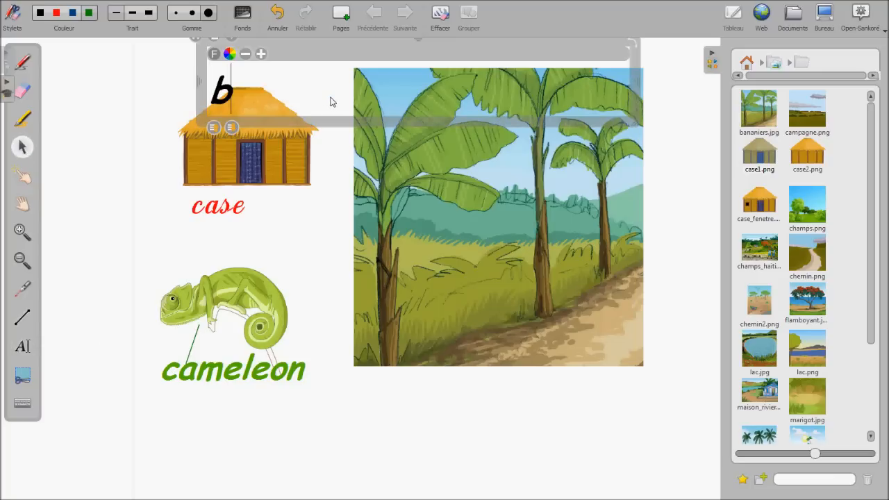
{"action": "type", "text": "ananiers"}
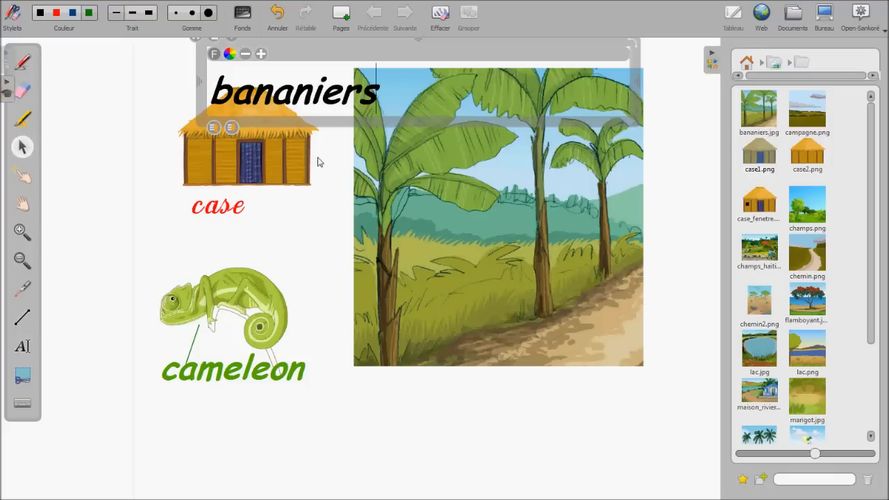
{"action": "left_click", "coordinate": [342, 171]}
{"action": "left_click_drag", "start_coordinate": [304, 101], "coordinate": [553, 424]}
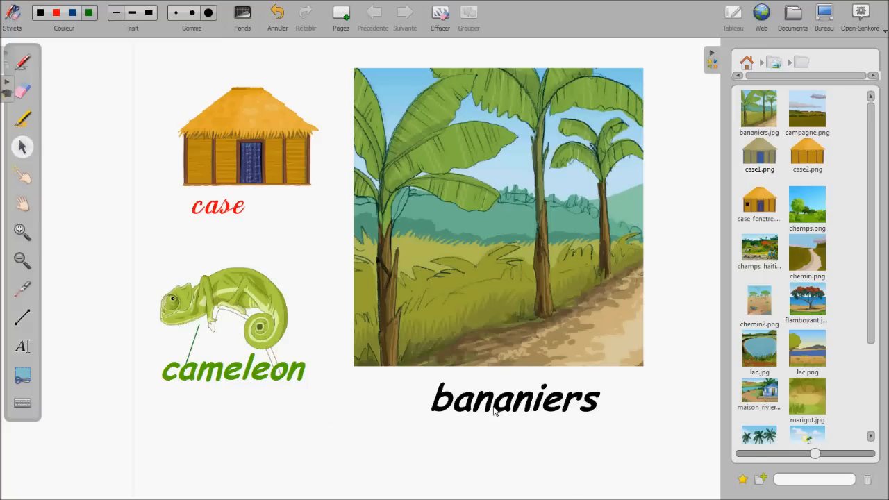
Draw three straight green lines from the word "bananiers" up to the three banana trees in the landscape.
{"action": "left_click", "coordinate": [22, 317]}
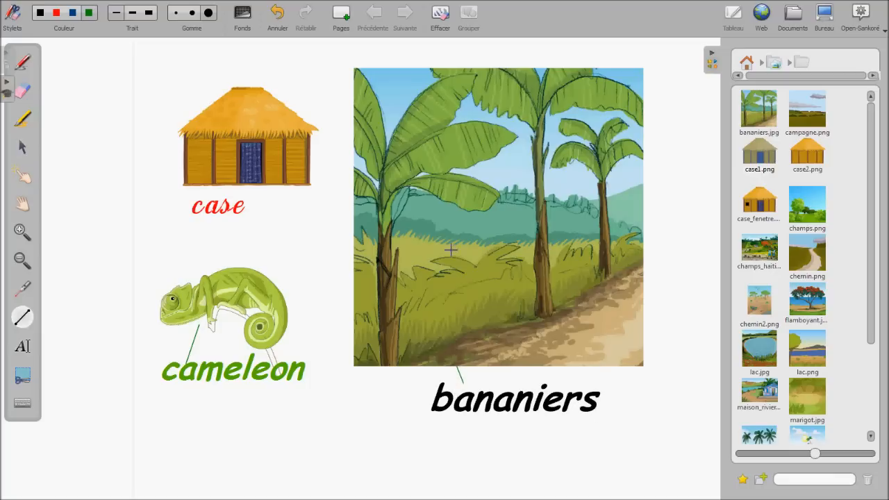
{"action": "left_click_drag", "start_coordinate": [523, 382], "coordinate": [527, 366]}
{"action": "left_click_drag", "start_coordinate": [625, 387], "coordinate": [623, 366]}
Move the landscape up to uncover the three green lines and try to bring each line to a higher layer.
{"action": "left_click", "coordinate": [22, 146]}
{"action": "left_click_drag", "start_coordinate": [492, 296], "coordinate": [500, 135]}
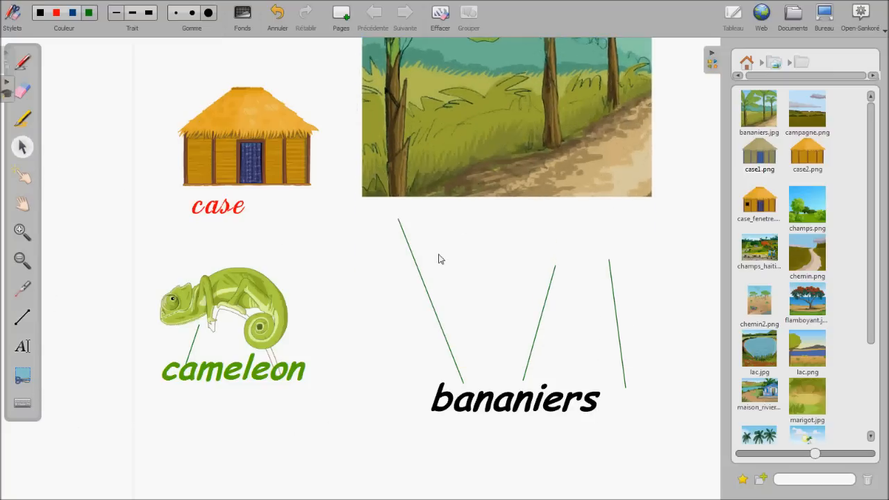
{"action": "left_click", "coordinate": [426, 292]}
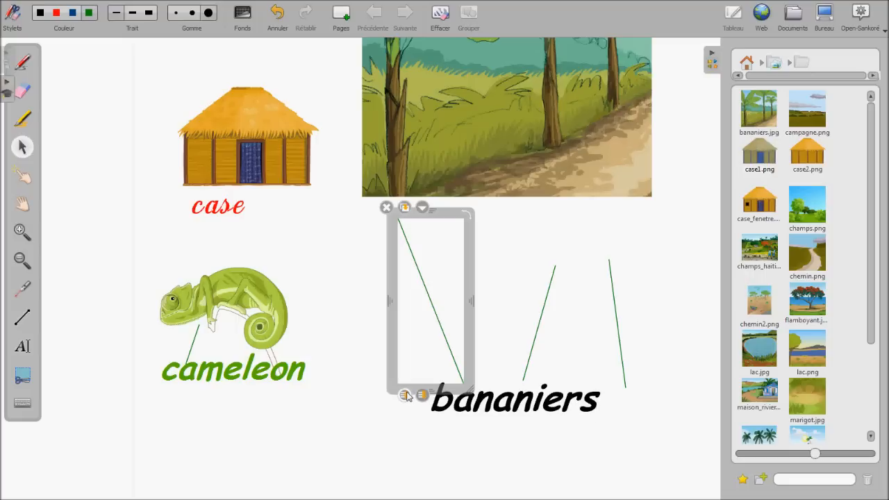
{"action": "left_click", "coordinate": [533, 342]}
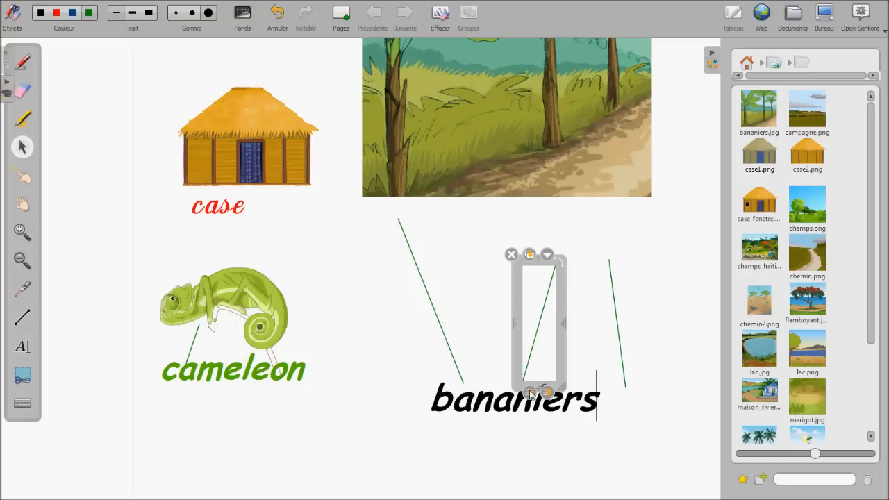
{"action": "left_click", "coordinate": [620, 355]}
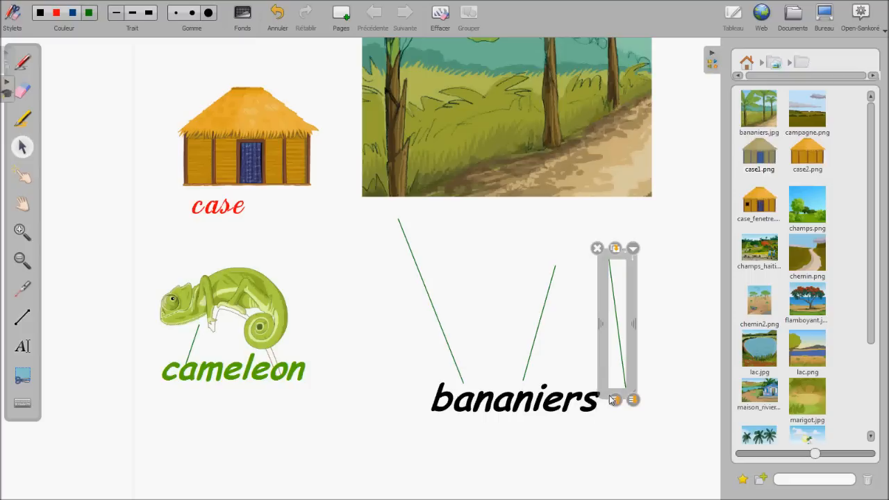
{"action": "left_click", "coordinate": [663, 411]}
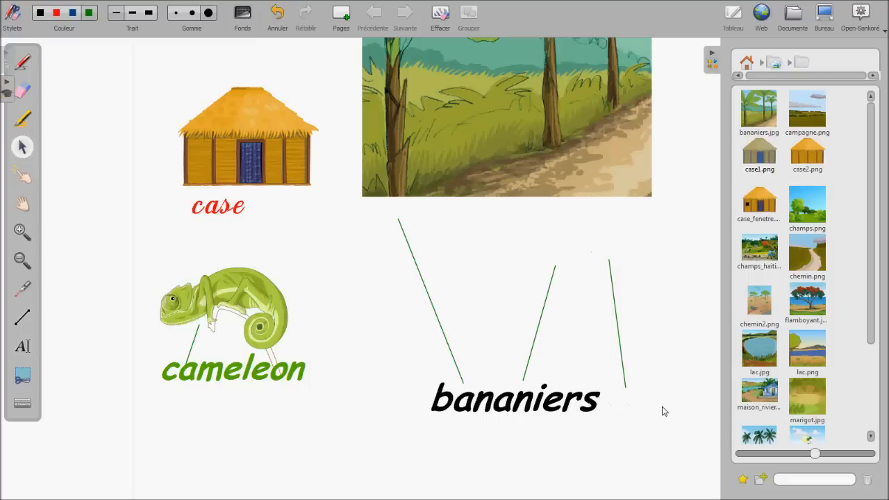
Move the landscape back down above "bananiers" and try again to bring the leftmost line in front of the image.
{"action": "left_click_drag", "start_coordinate": [503, 170], "coordinate": [505, 337]}
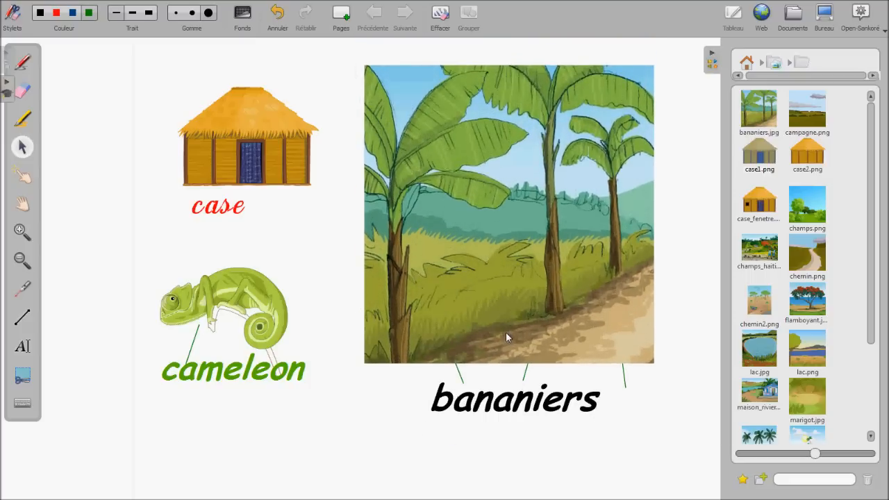
{"action": "left_click", "coordinate": [527, 377]}
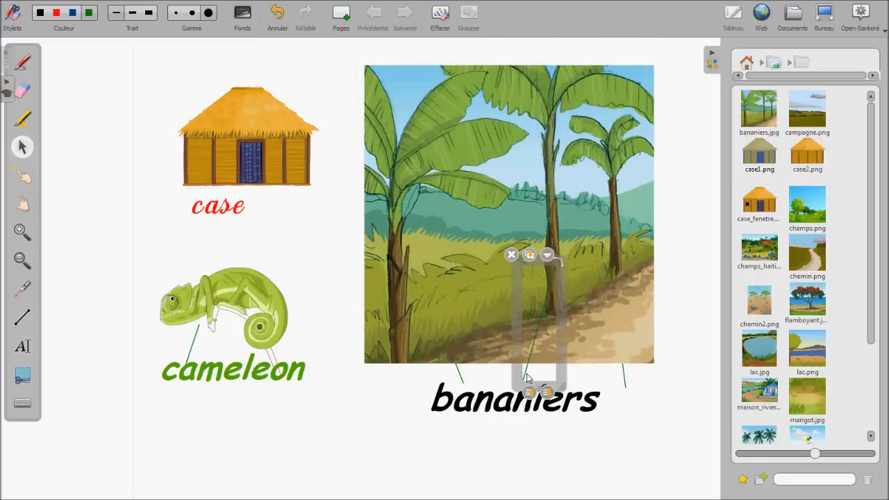
{"action": "left_click", "coordinate": [462, 381]}
{"action": "left_click", "coordinate": [623, 451]}
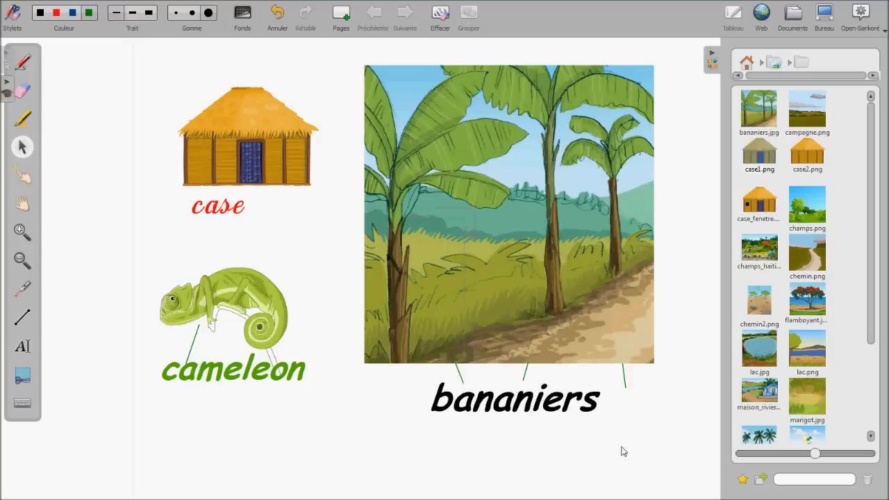
{"action": "left_click", "coordinate": [460, 376]}
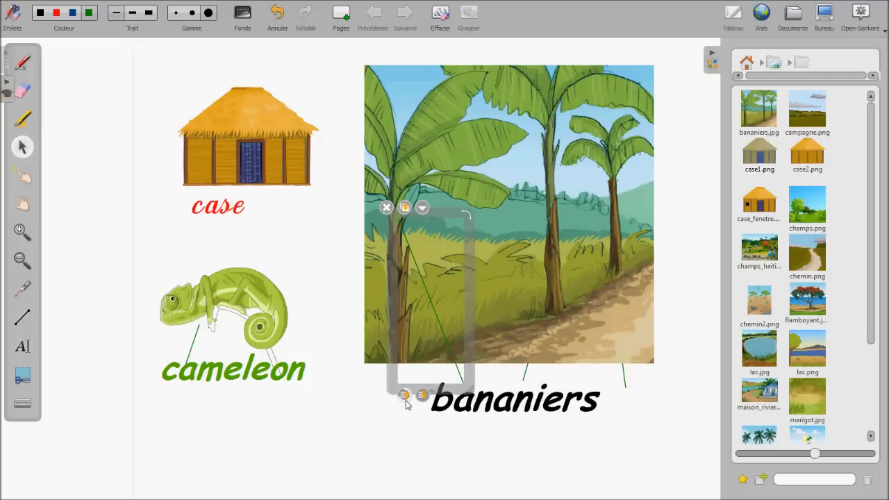
{"action": "left_click", "coordinate": [423, 448]}
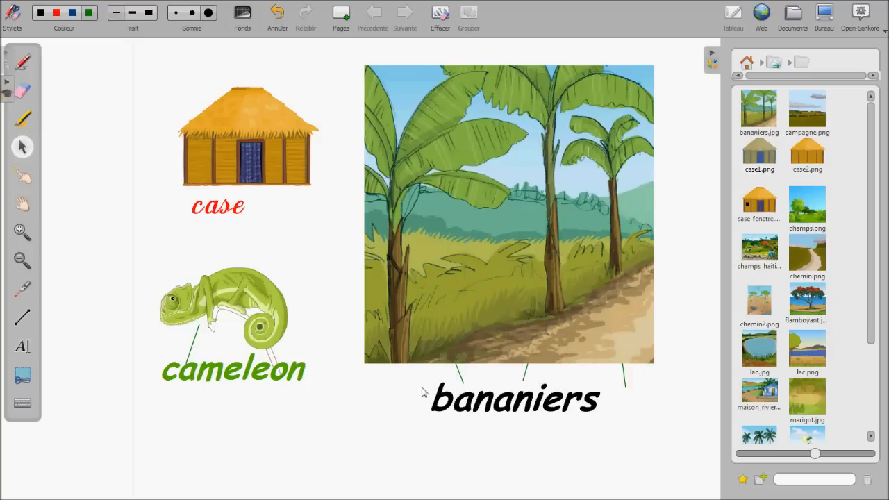
Send the landscape image to a lower layer behind the three green lines, and check the leftmost line's selection.
{"action": "left_click", "coordinate": [432, 316]}
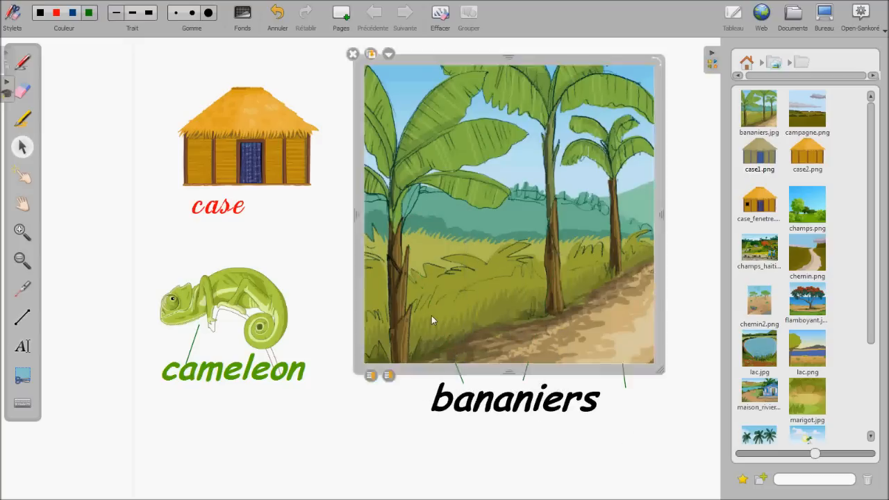
{"action": "left_click", "coordinate": [388, 376]}
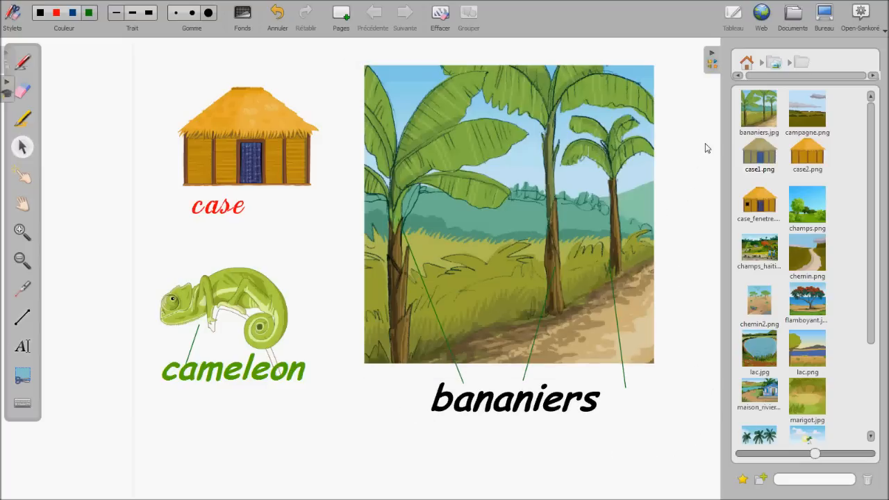
{"action": "left_click", "coordinate": [440, 324]}
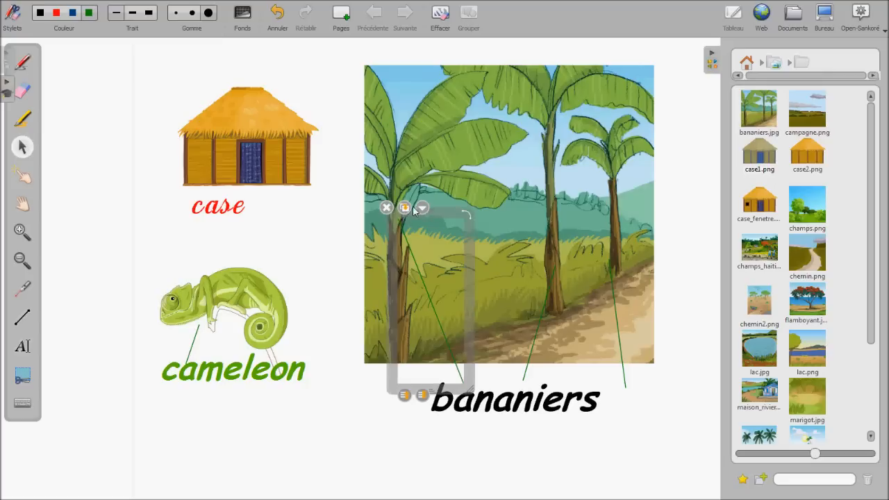
{"action": "left_click", "coordinate": [640, 445]}
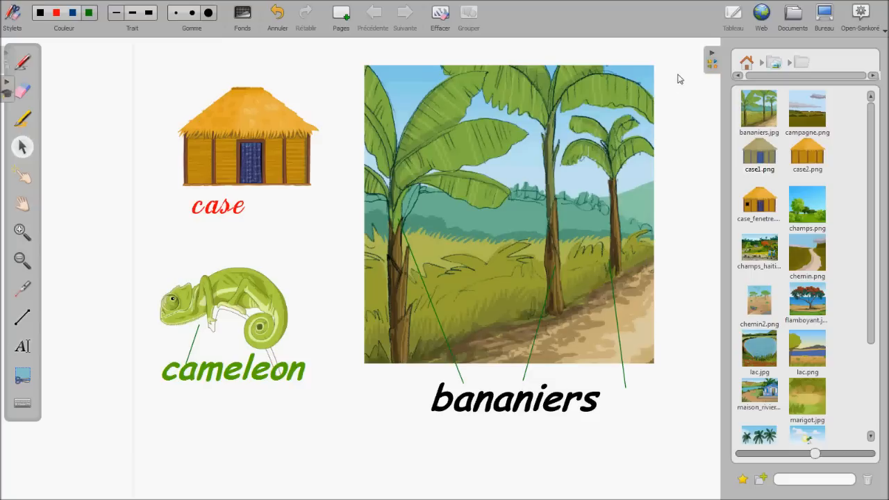
Rename the current board document as "essai" in the document manager.
{"action": "left_click", "coordinate": [795, 14]}
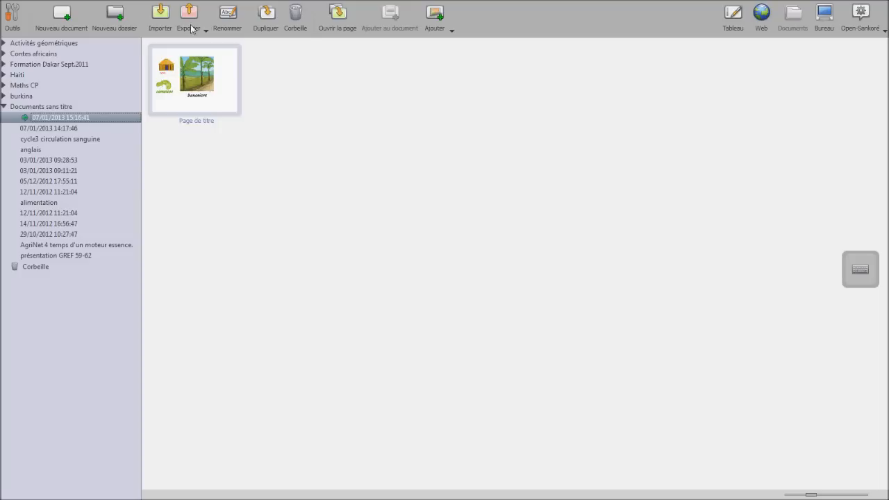
{"action": "left_click", "coordinate": [235, 15]}
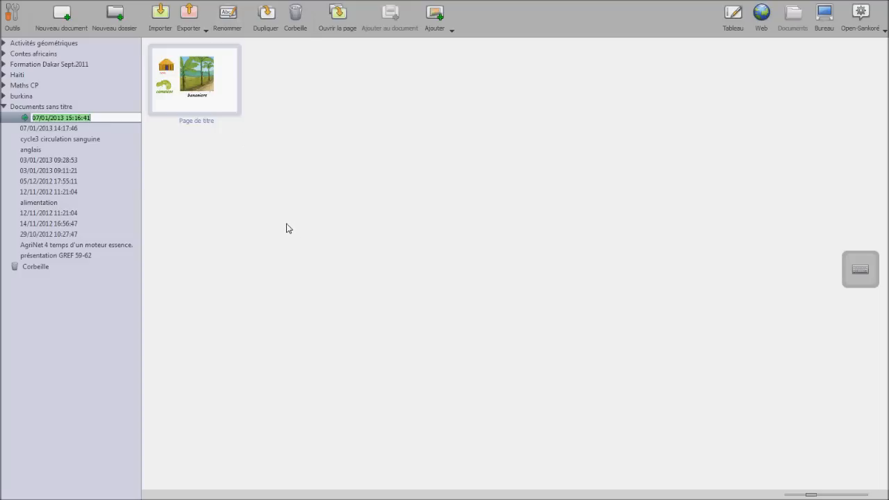
{"action": "type", "text": "essai"}
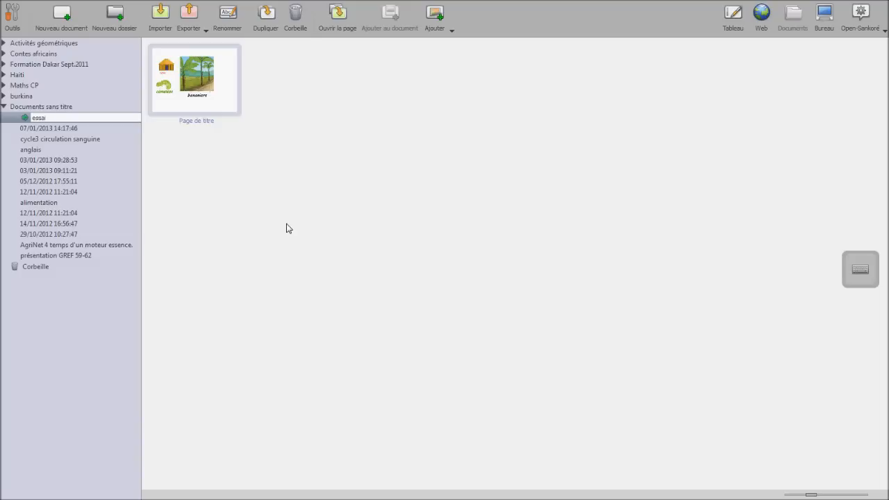
Preview the untitled document "07/01/2013 14:17:46" and "essai", and move "07/01/2013 14:17:46" to the Corbeille.
{"action": "left_click", "coordinate": [66, 127]}
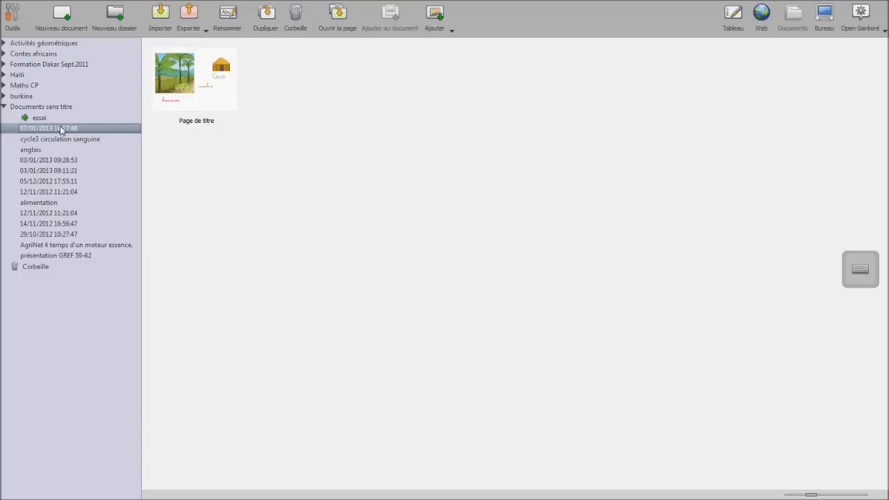
{"action": "left_click", "coordinate": [53, 118]}
{"action": "left_click", "coordinate": [63, 129]}
{"action": "left_click_drag", "start_coordinate": [63, 131], "coordinate": [15, 272]}
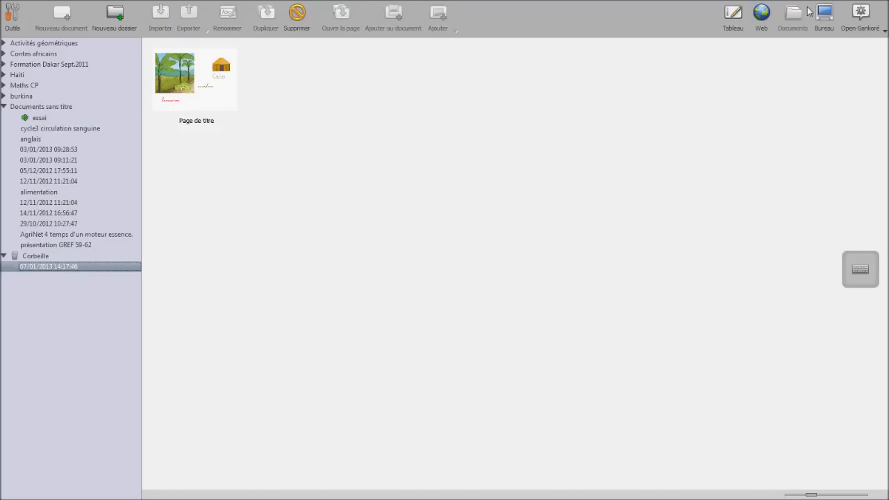